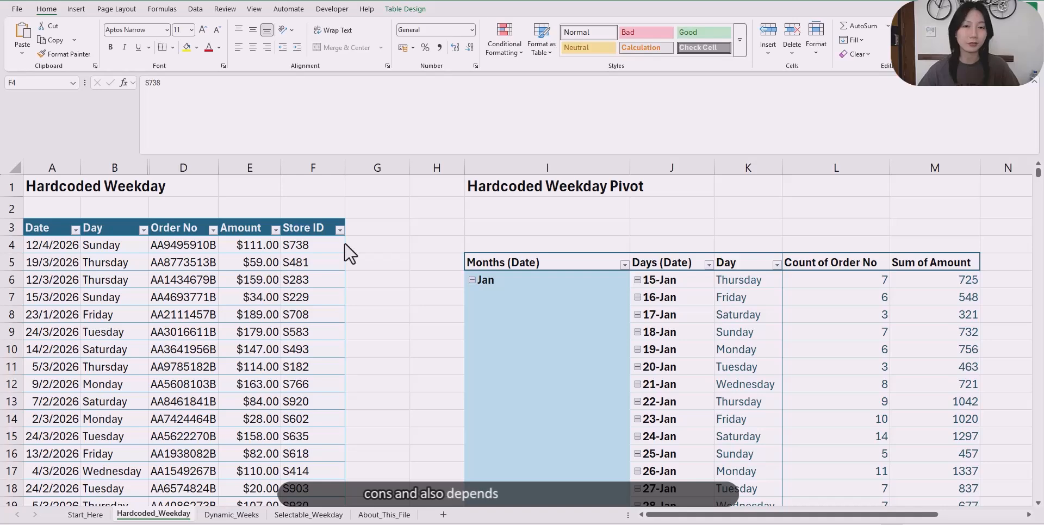
pyautogui.press('Left')
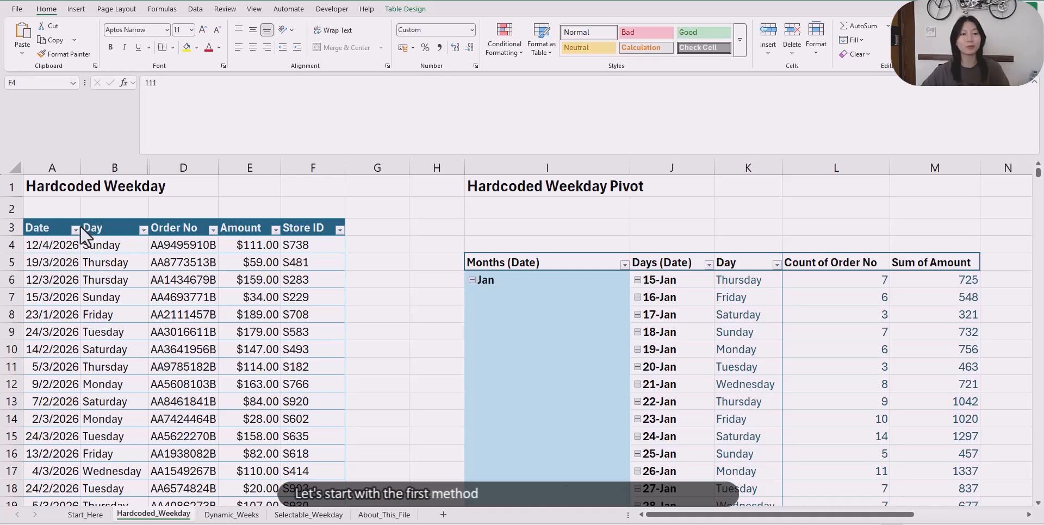
pyautogui.click(54, 186)
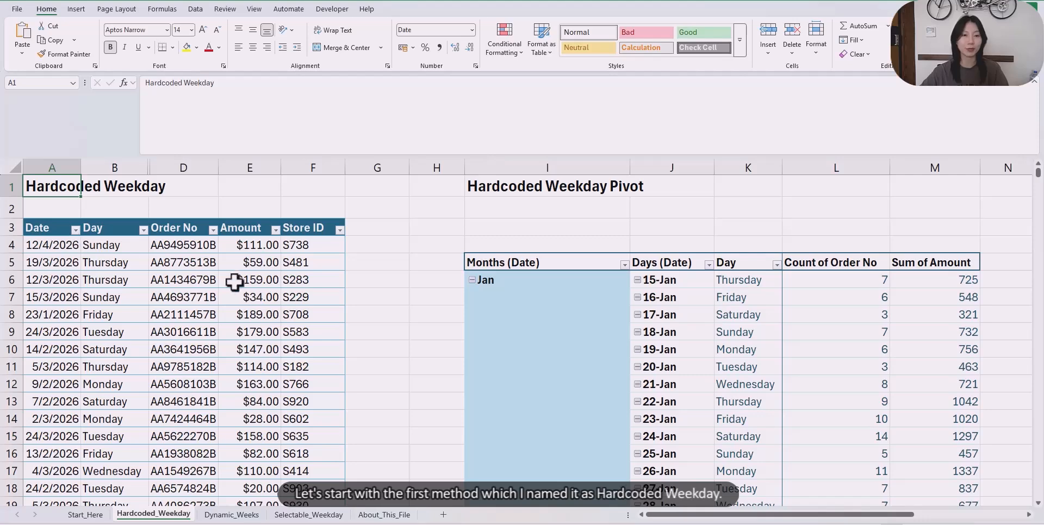
pyautogui.click(256, 265)
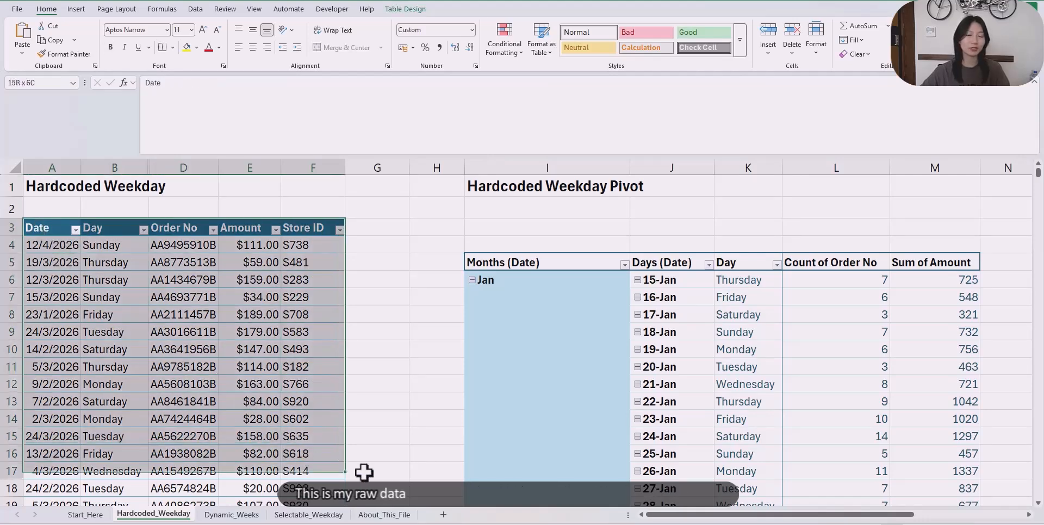
pyautogui.click(260, 333)
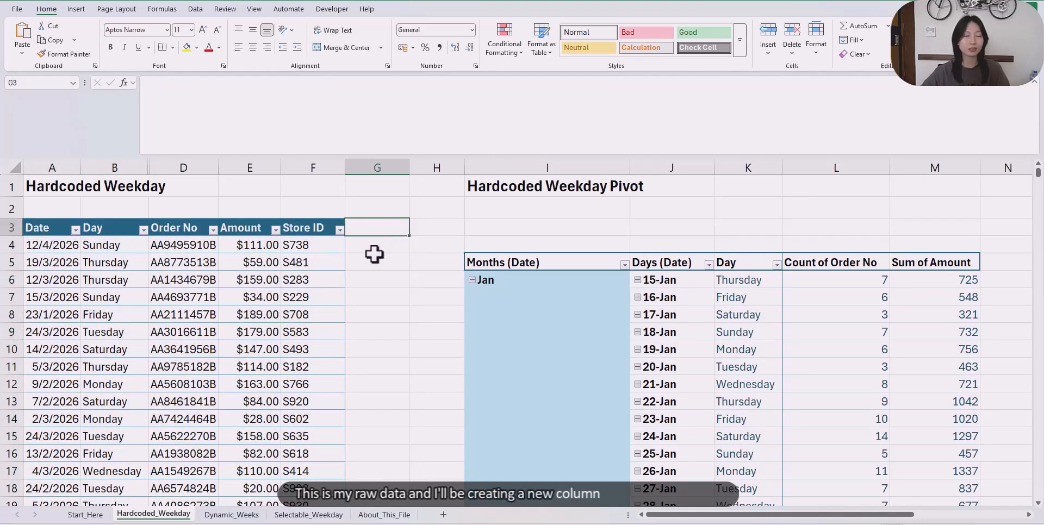
pyautogui.click(40, 246)
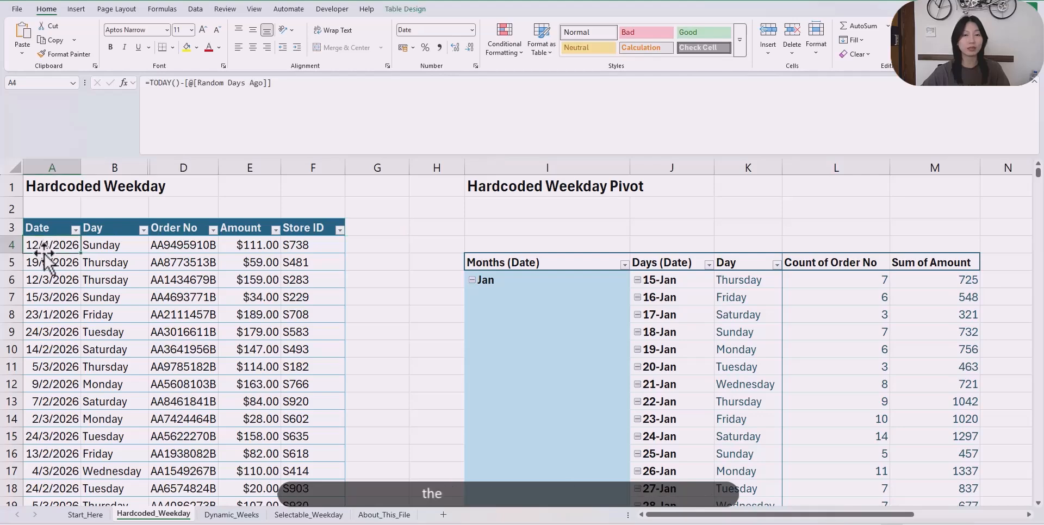
pyautogui.click(86, 245)
# Add a new table column headed Is_Target_Day next to Store ID and widen it to fit its header
pyautogui.click(366, 227)
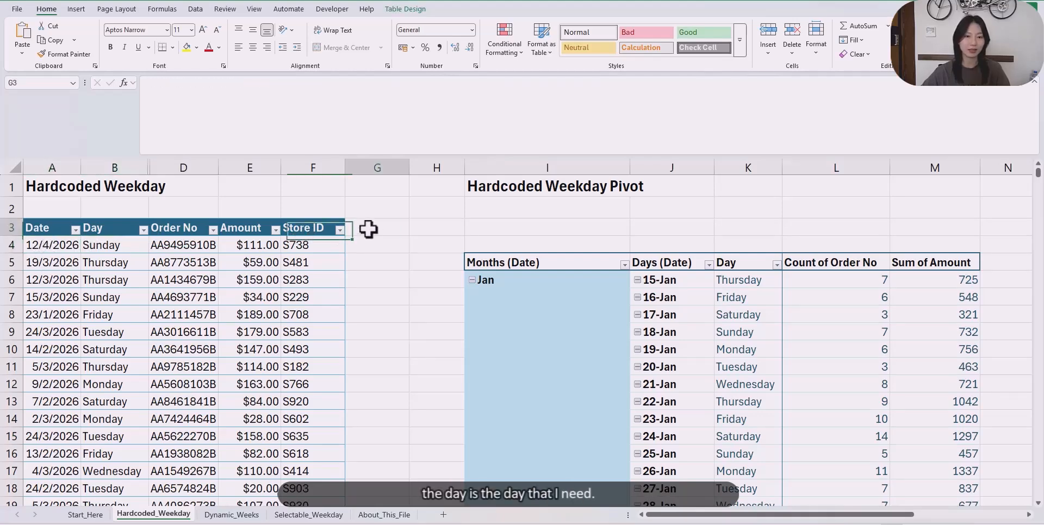
pyautogui.write('Is')
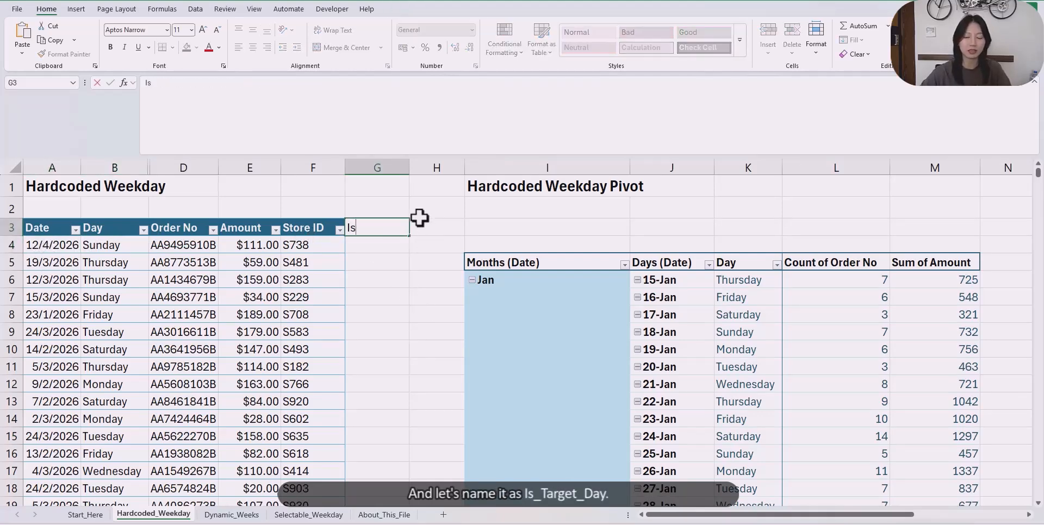
pyautogui.write('_Target_Day')
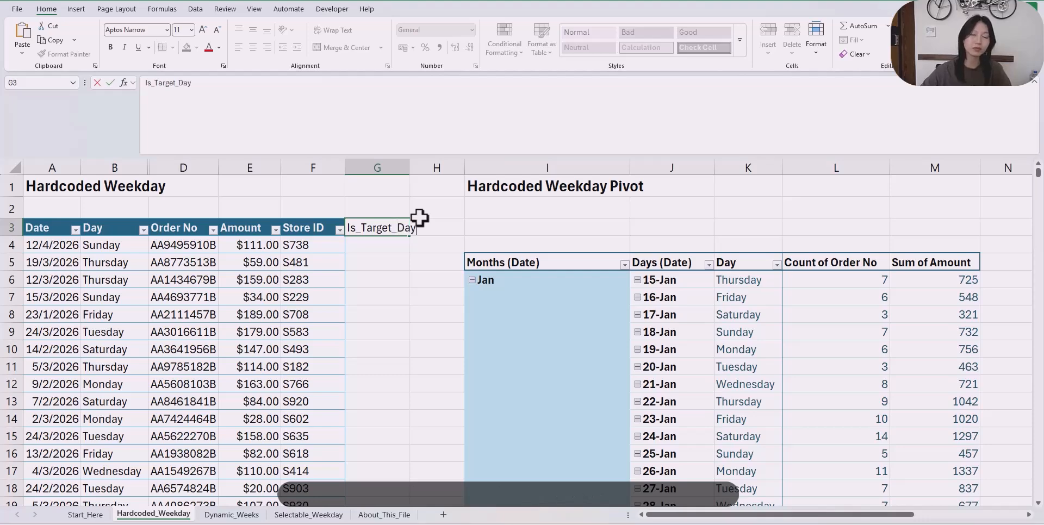
pyautogui.press('Return')
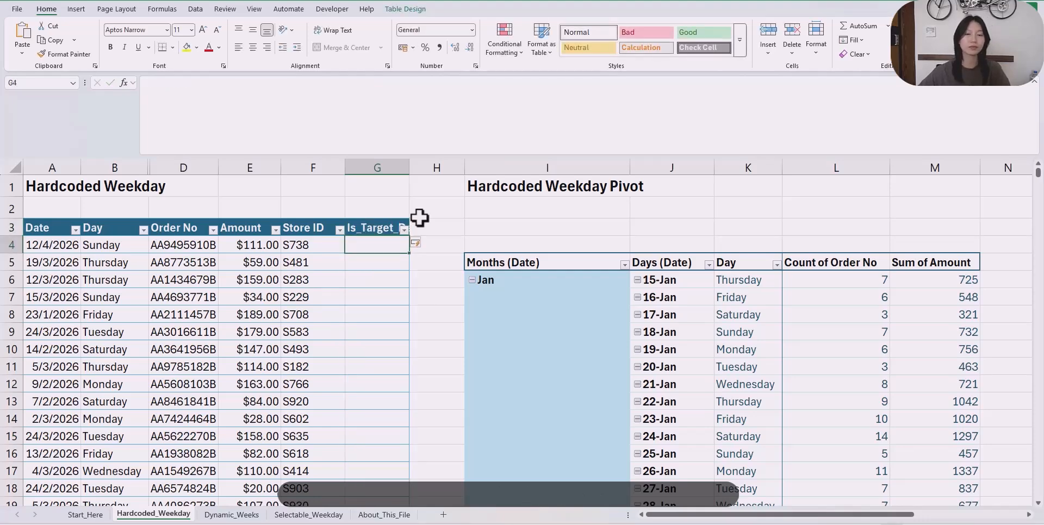
pyautogui.doubleClick(405, 164)
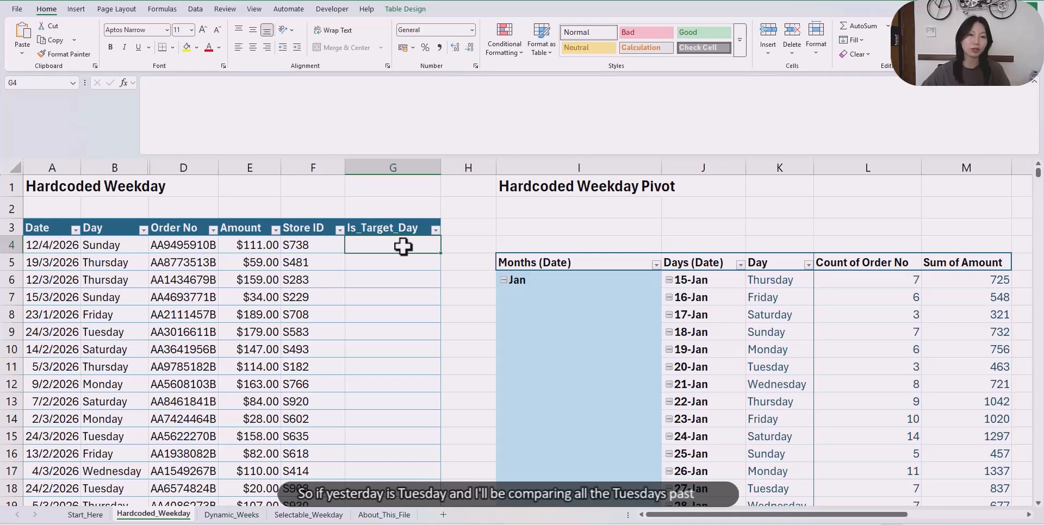
pyautogui.write('=or')
pyautogui.press('Tab')
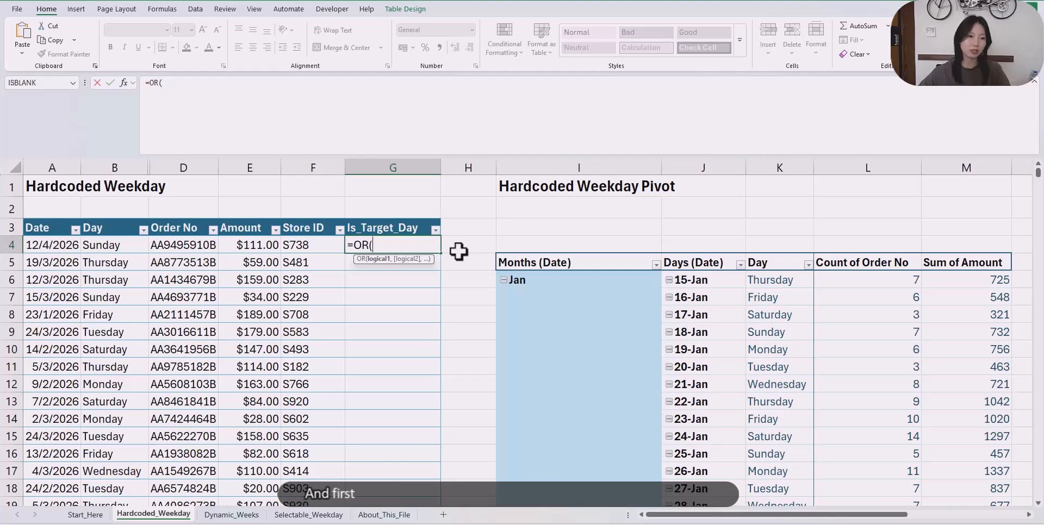
pyautogui.click(39, 245)
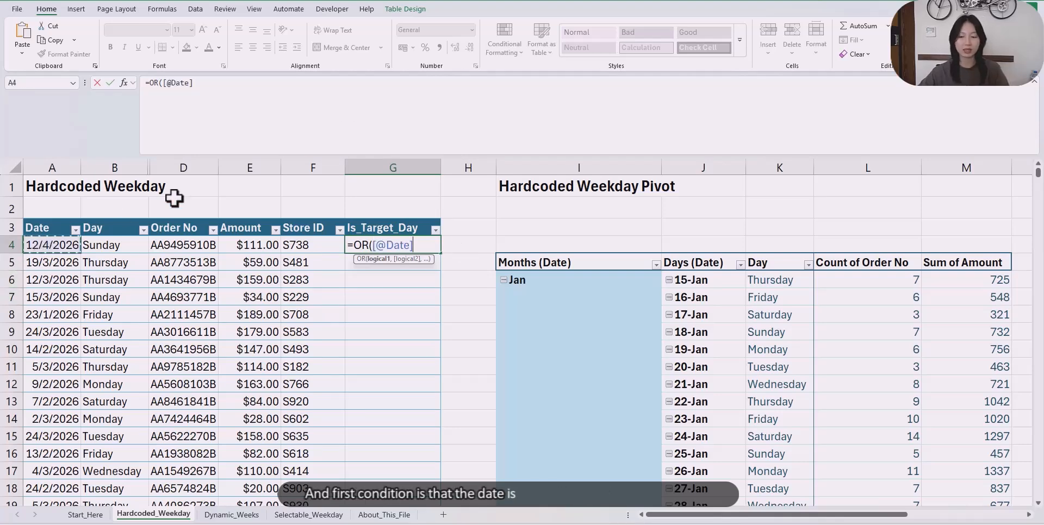
pyautogui.write('=TODAY(')
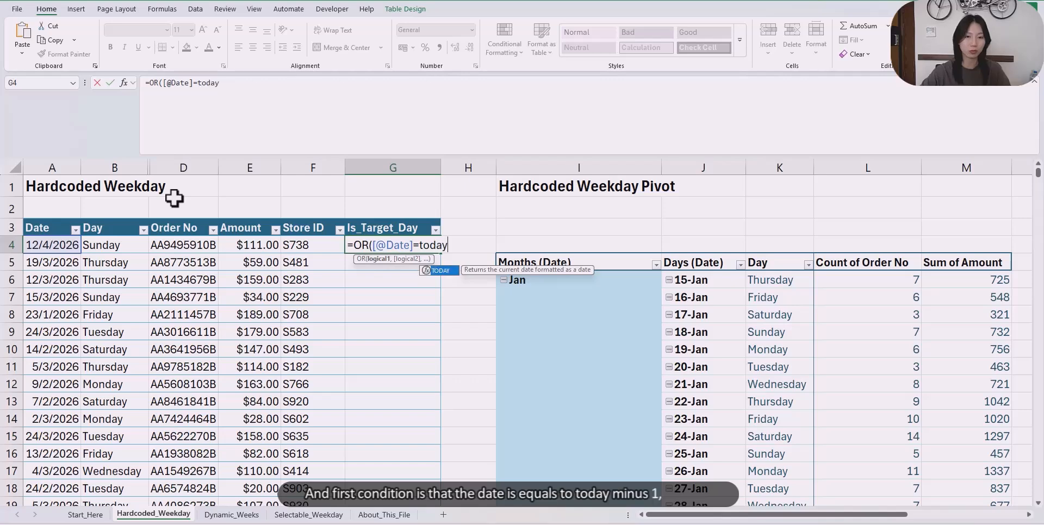
pyautogui.write(')-1')
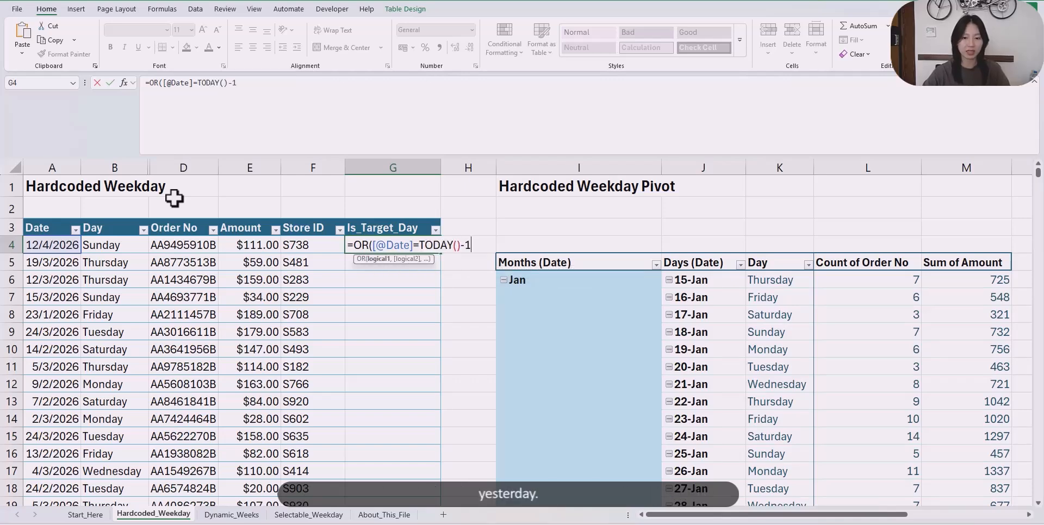
pyautogui.write(',')
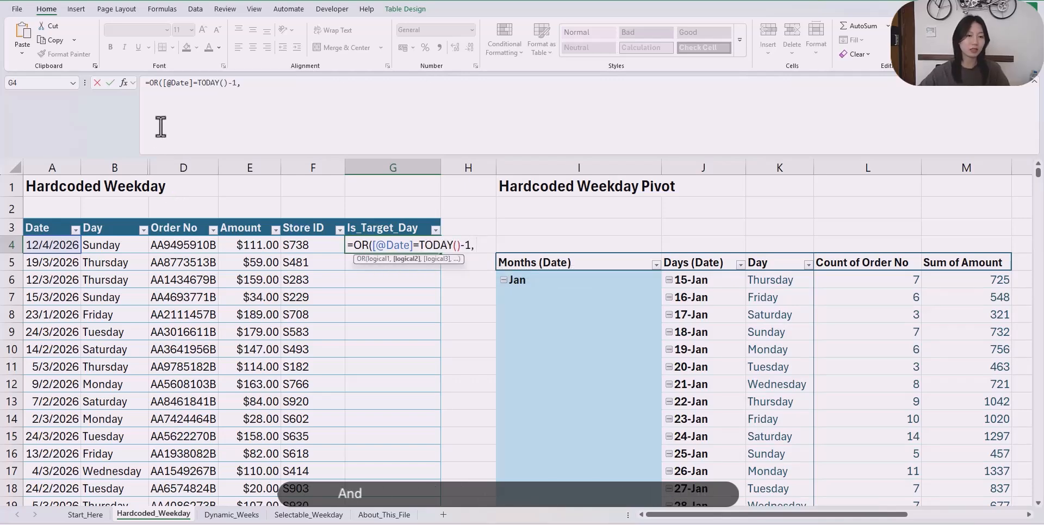
pyautogui.click(53, 247)
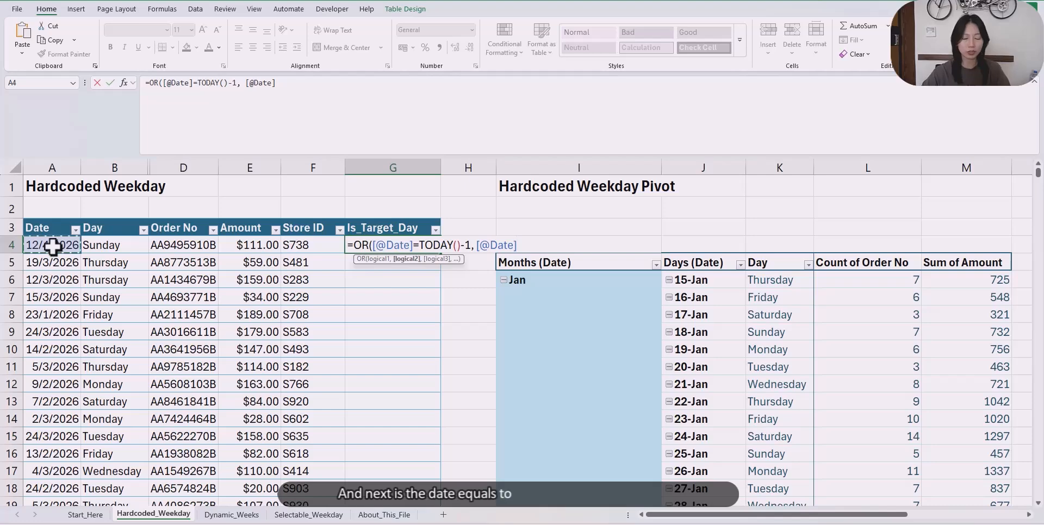
pyautogui.write('=today')
pyautogui.press('Tab')
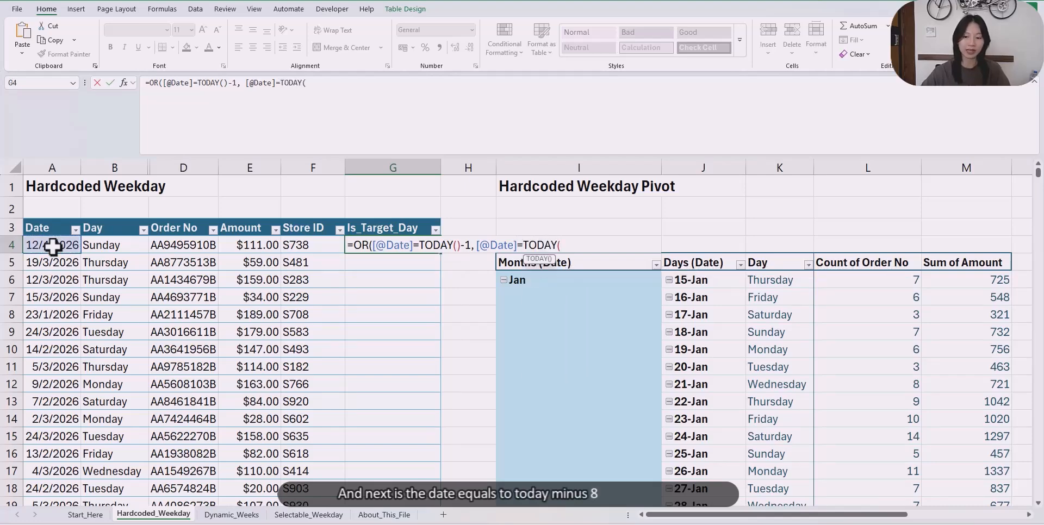
pyautogui.write(')-8')
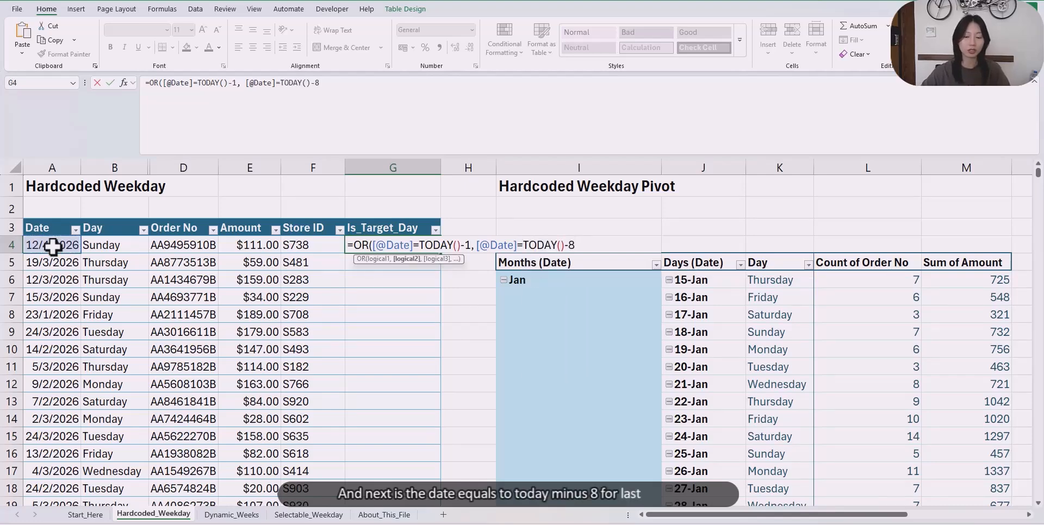
pyautogui.write(', ')
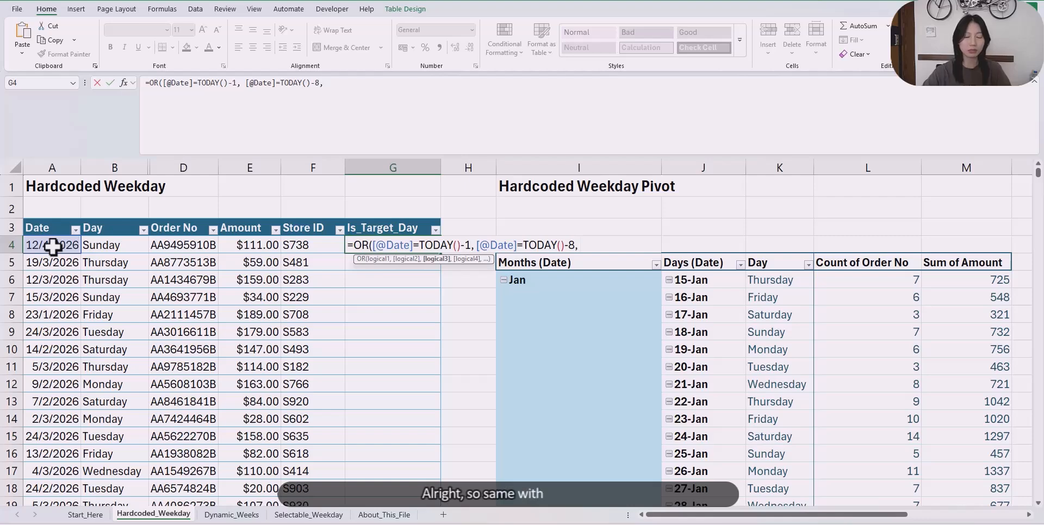
pyautogui.write('d')
pyautogui.press('BackSpace')
pyautogui.click(67, 246)
pyautogui.write('=TODAY()-15')
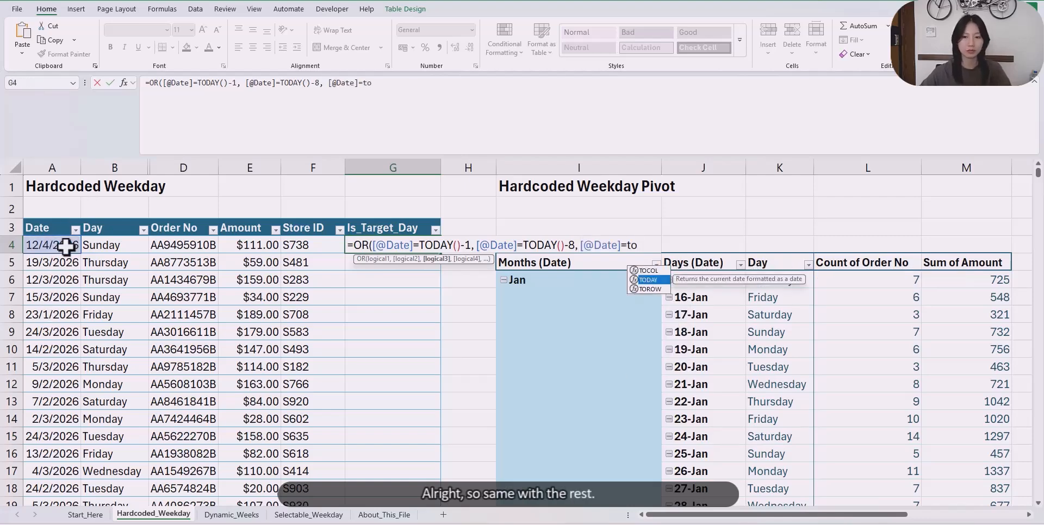
pyautogui.moveTo(362, 87); pyautogui.dragTo(329, 88)
pyautogui.hotkey('ctrl', 'c')
pyautogui.click(429, 89)
pyautogui.write(',')
pyautogui.hotkey('ctrl', 'v')
pyautogui.write('TODAY()-22')
pyautogui.moveTo(480, 88); pyautogui.dragTo(411, 89)
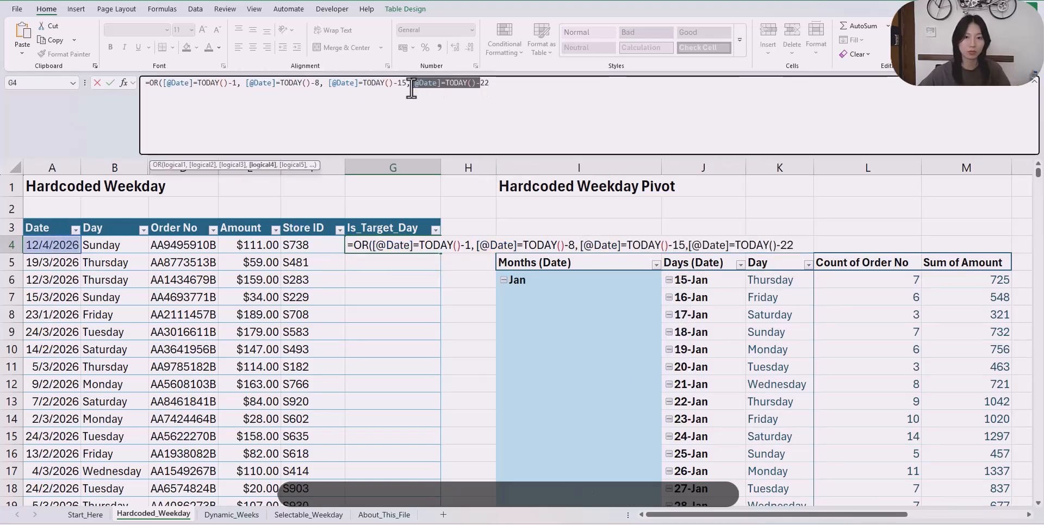
pyautogui.hotkey('ctrl', 'c')
pyautogui.click(502, 85)
pyautogui.hotkey('ctrl', 'v')
pyautogui.write('29)')
# Put each date condition of the OR formula on its own line and commit it to the Is_Target_Day column
pyautogui.click(163, 87)
pyautogui.hotkey('alt', 'Return')
pyautogui.click(228, 95)
pyautogui.hotkey('alt', 'Return')
pyautogui.click(228, 105)
pyautogui.hotkey('alt', 'Return')
pyautogui.click(229, 116)
pyautogui.hotkey('alt', 'Return')
pyautogui.click(229, 127)
pyautogui.hotkey('alt', 'Return')
pyautogui.press('Return')
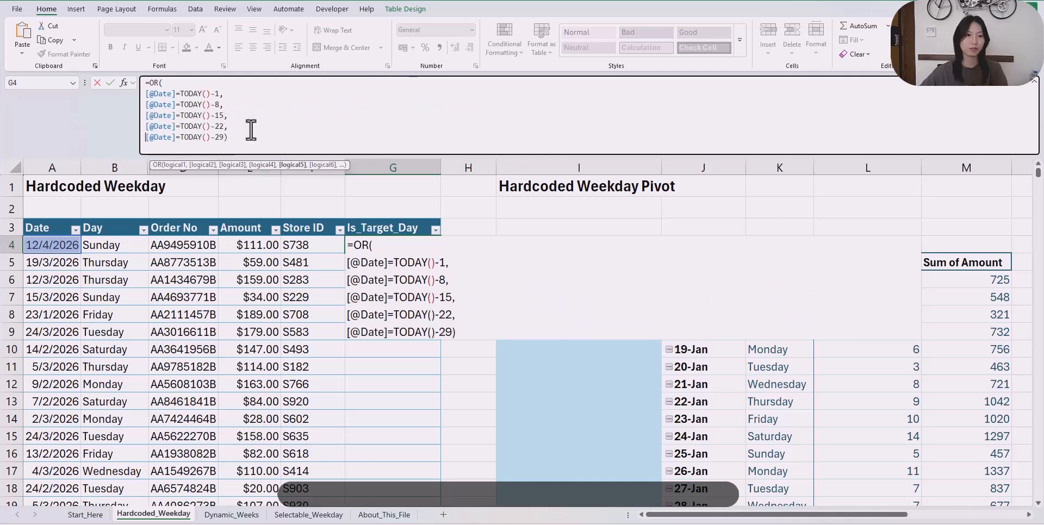
pyautogui.click(393, 245)
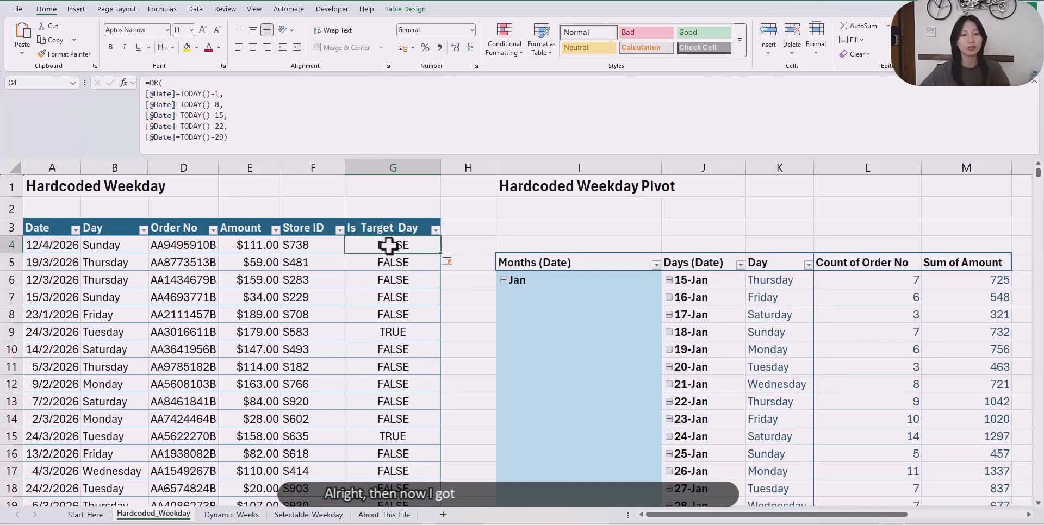
pyautogui.click(399, 284)
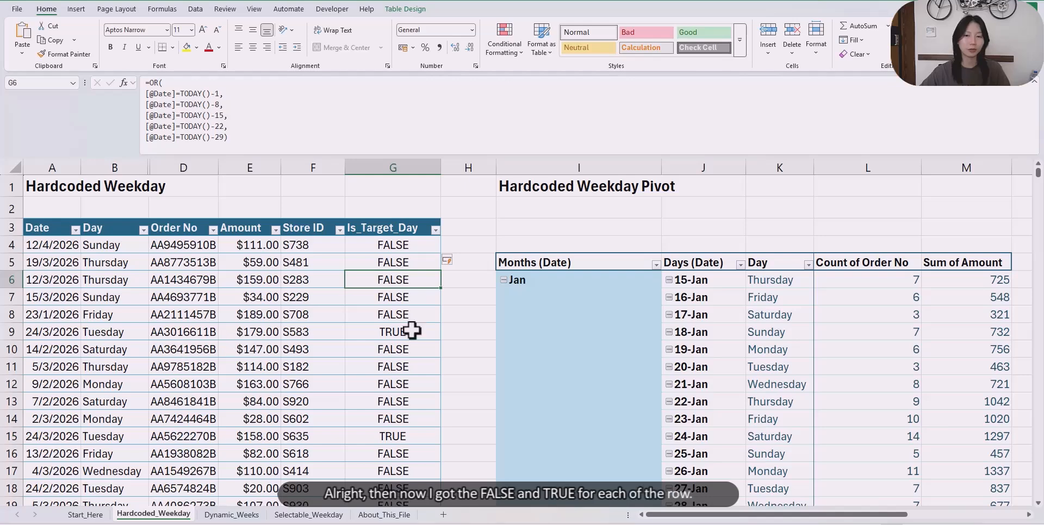
# Refresh the Hardcoded Weekday pivot table to bring in the new source column
pyautogui.click(532, 316)
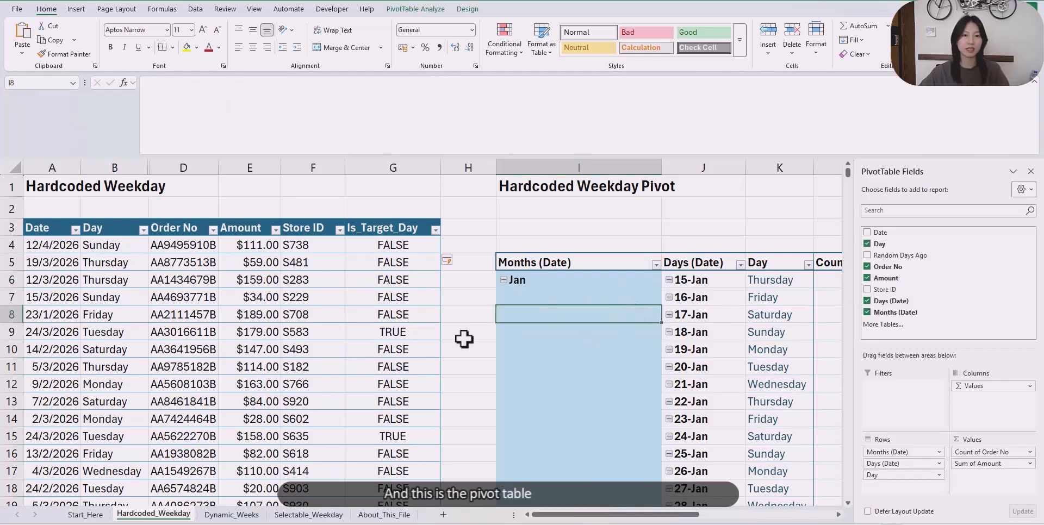
pyautogui.click(186, 294)
pyautogui.click(640, 316)
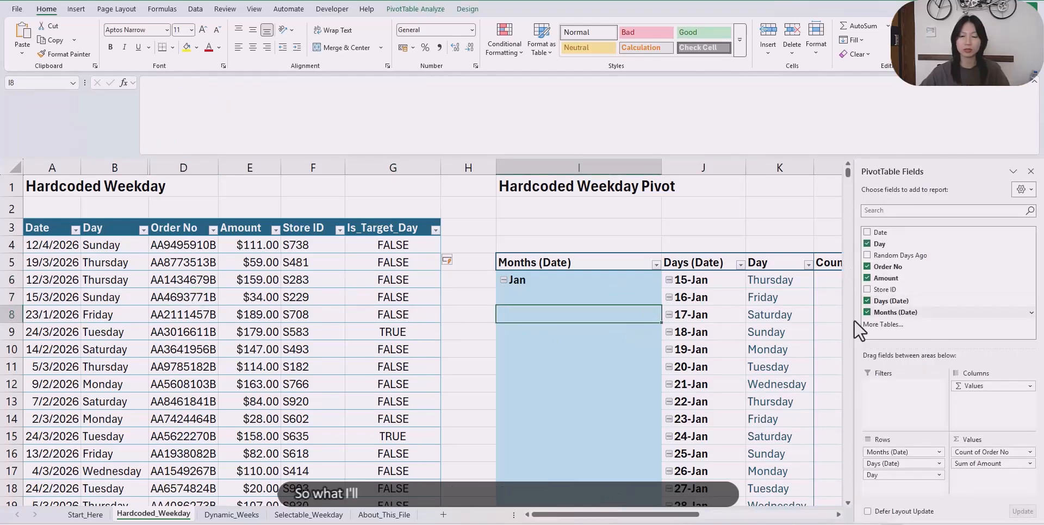
pyautogui.rightClick(622, 330)
pyautogui.click(658, 129)
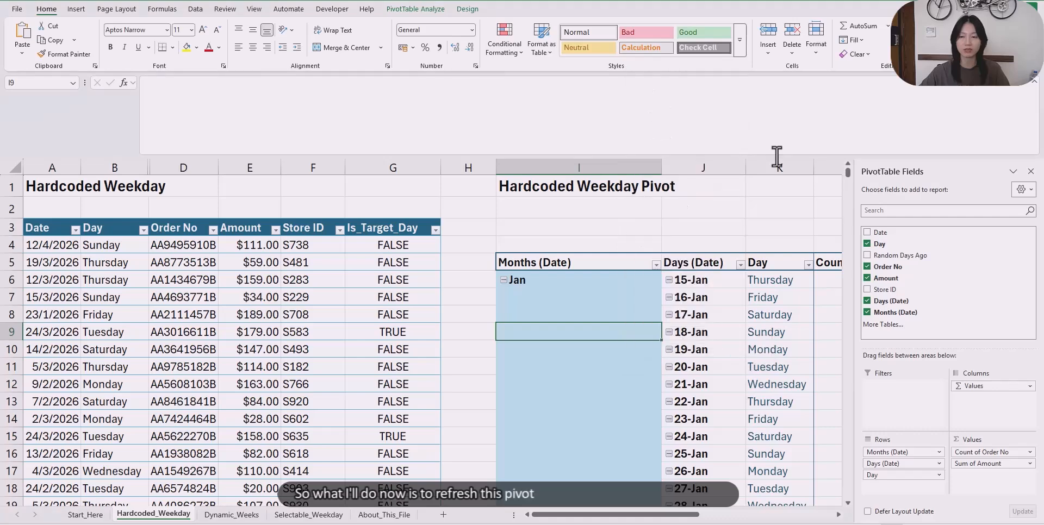
# Add Is_Target_Day as a report filter on the Hardcoded Weekday pivot and filter it to TRUE
pyautogui.moveTo(894, 301); pyautogui.dragTo(903, 393)
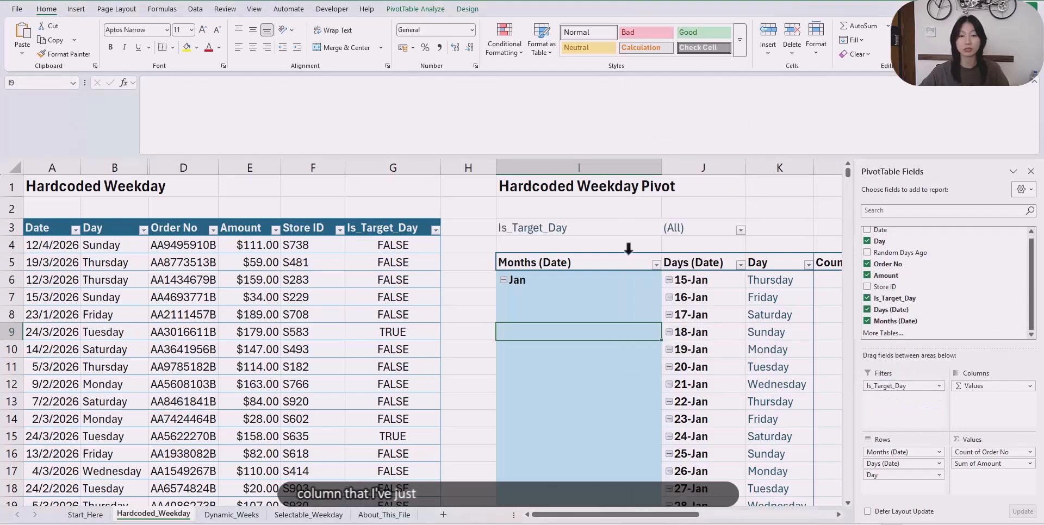
pyautogui.click(740, 230)
pyautogui.click(639, 278)
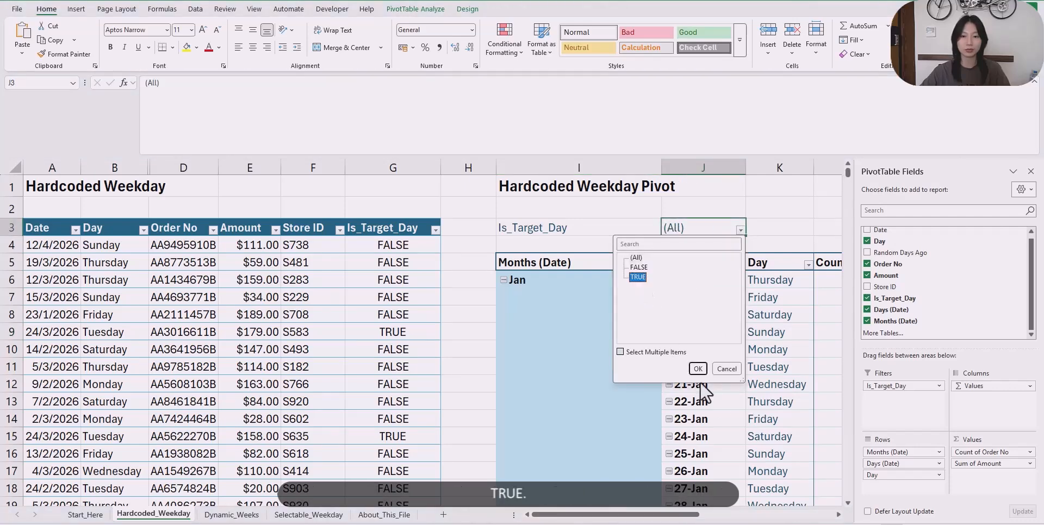
pyautogui.click(698, 369)
pyautogui.moveTo(660, 516); pyautogui.dragTo(718, 514)
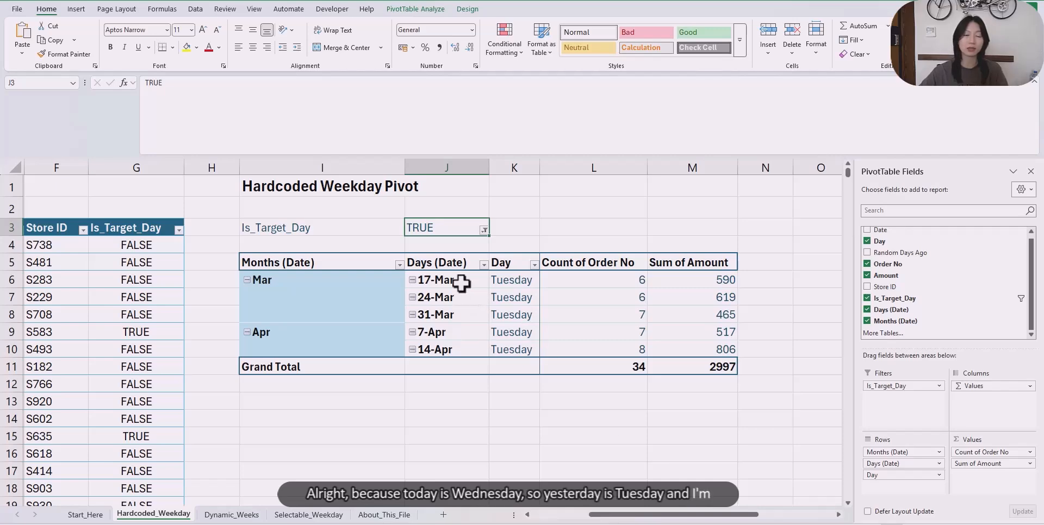
# Examine the dates and weekdays in the filtered pivot alongside the Is_Target_Day values in the source table
pyautogui.moveTo(462, 283); pyautogui.dragTo(506, 332)
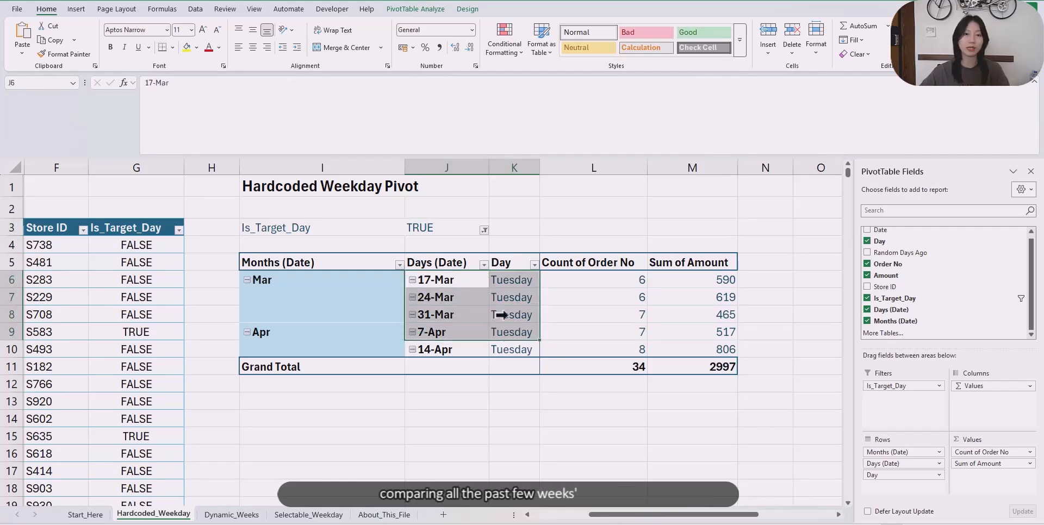
pyautogui.click(499, 315)
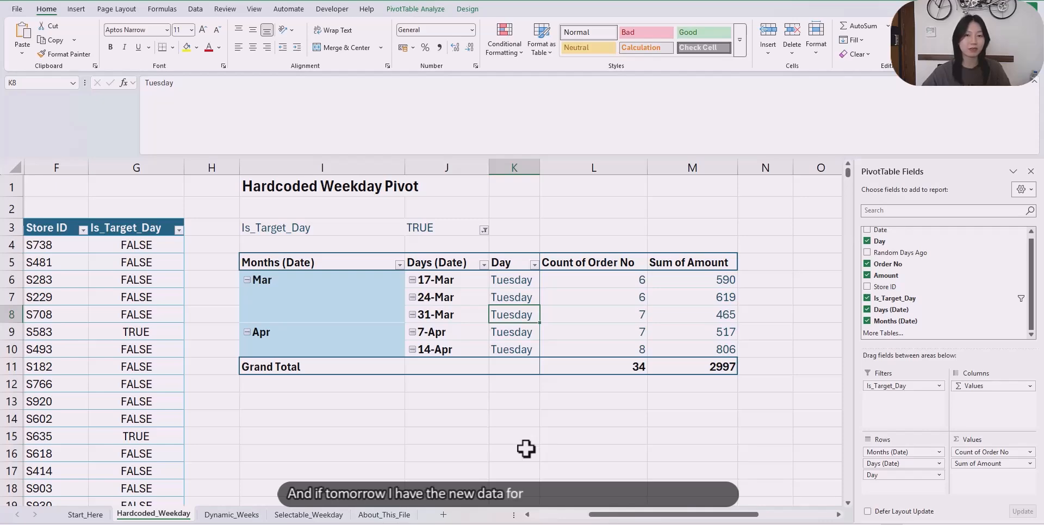
pyautogui.click(139, 350)
pyautogui.moveTo(708, 515); pyautogui.dragTo(625, 520)
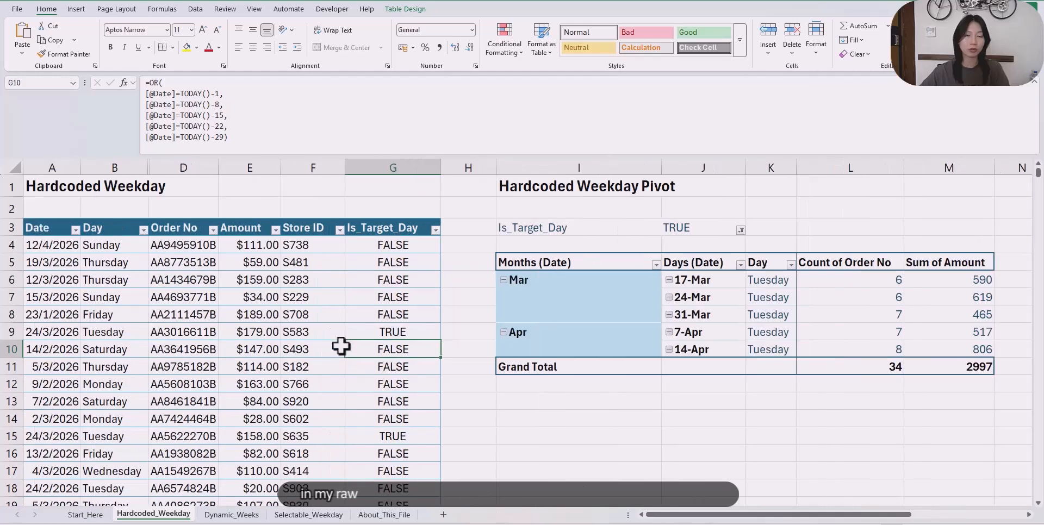
pyautogui.scroll(-3, 342, 343)
pyautogui.scroll(3, 331, 377)
pyautogui.click(769, 315)
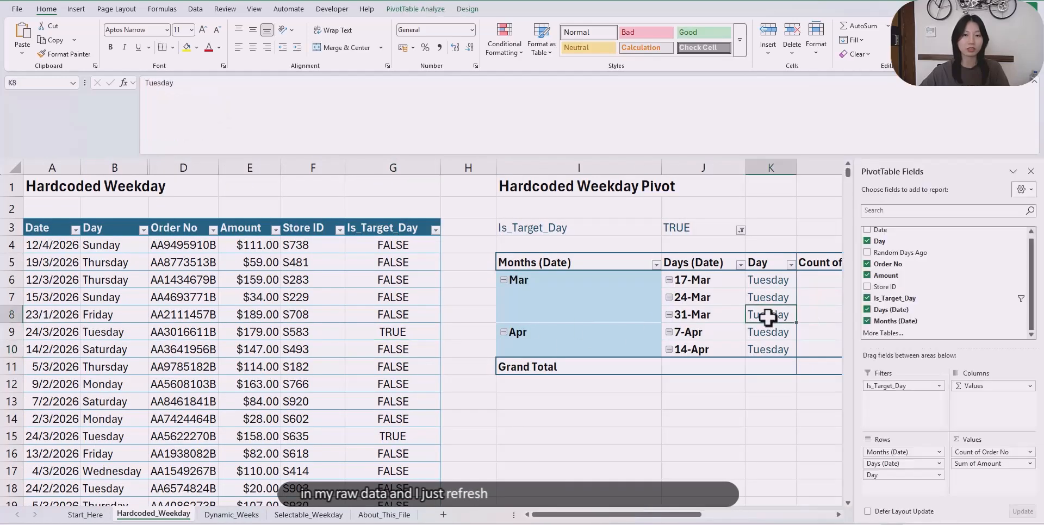
pyautogui.moveTo(663, 521); pyautogui.dragTo(724, 519)
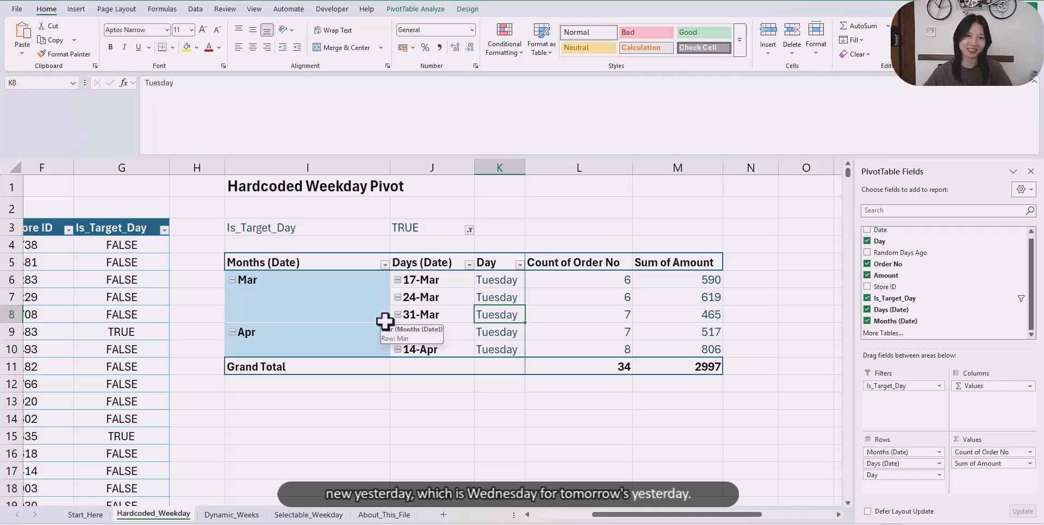
# Review the OR formula in the Is_Target_Day column of Hardcoded_Weekday against the Dynamic_Weeks sheet, ending on Dynamic_Weeks
pyautogui.click(232, 515)
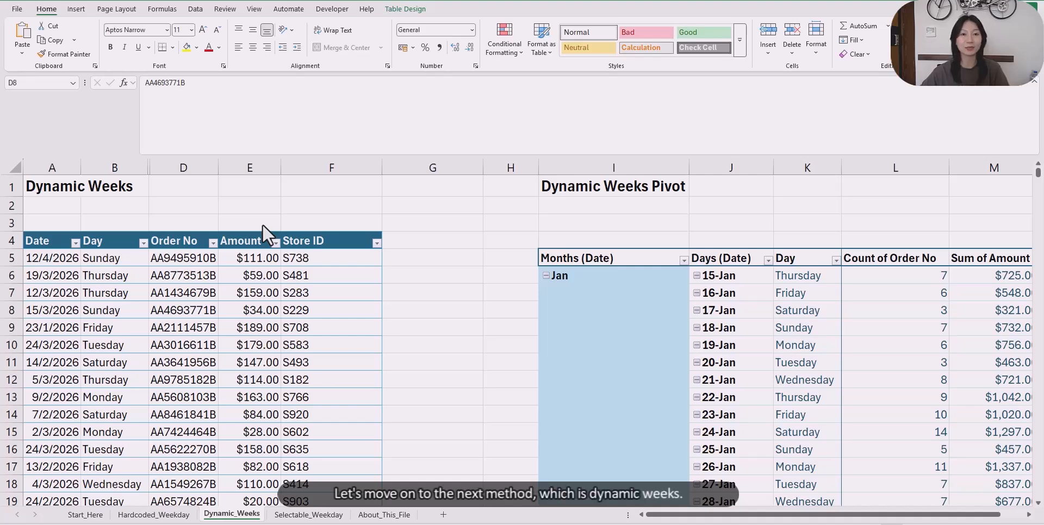
pyautogui.click(257, 308)
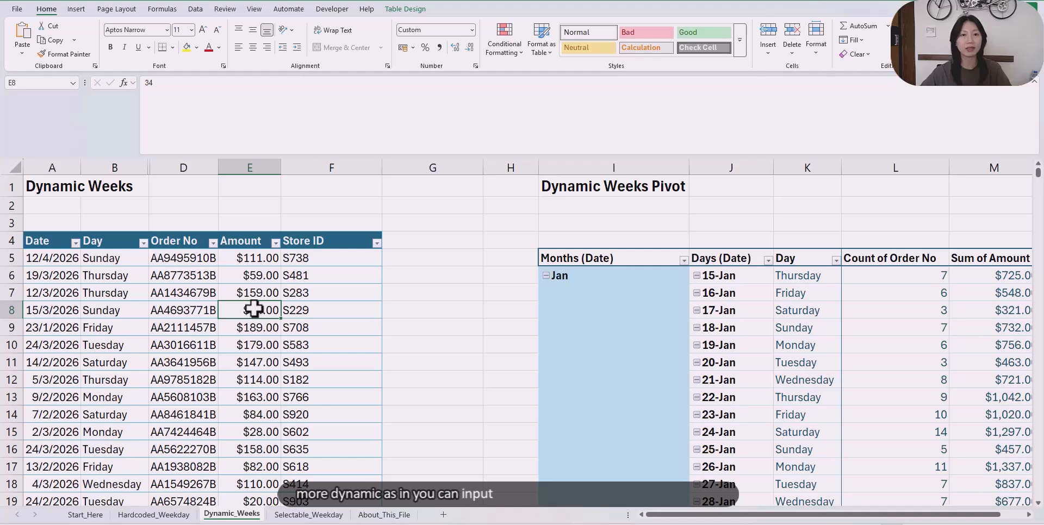
pyautogui.click(350, 190)
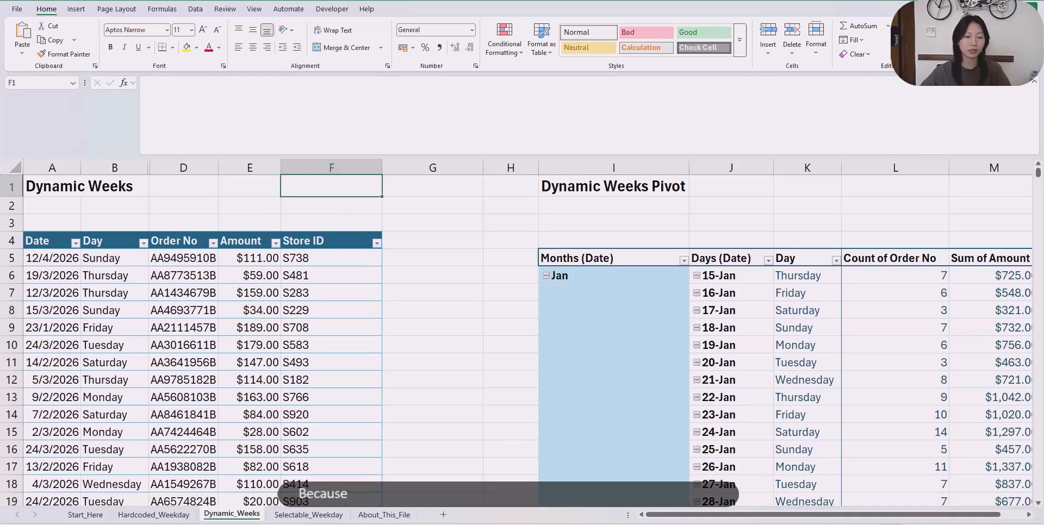
pyautogui.click(154, 515)
pyautogui.click(362, 246)
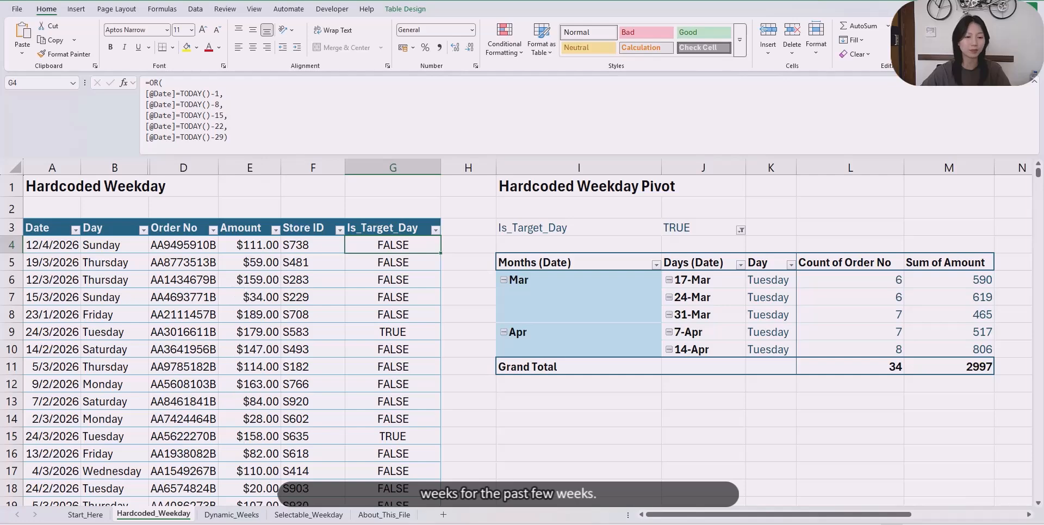
pyautogui.click(234, 515)
pyautogui.click(358, 306)
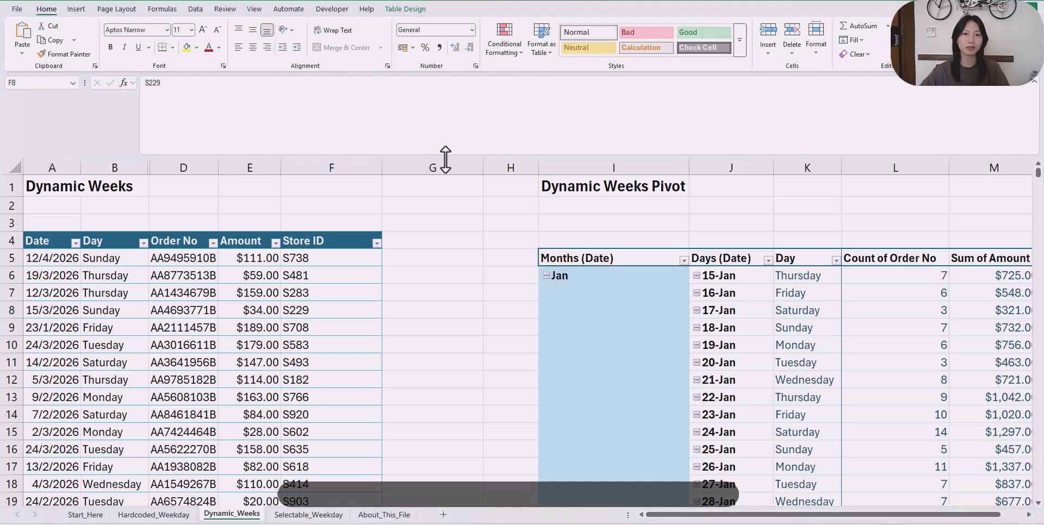
# Label cell F2 on the Dynamic_Weeks sheet Number of Weeks and enter 4 in G2 as its input value
pyautogui.click(307, 209)
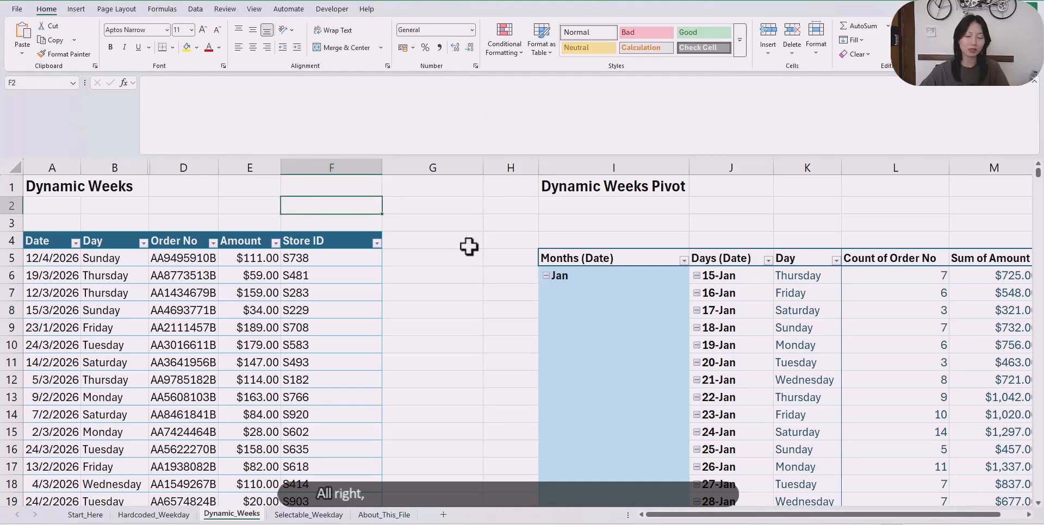
pyautogui.write('Number of')
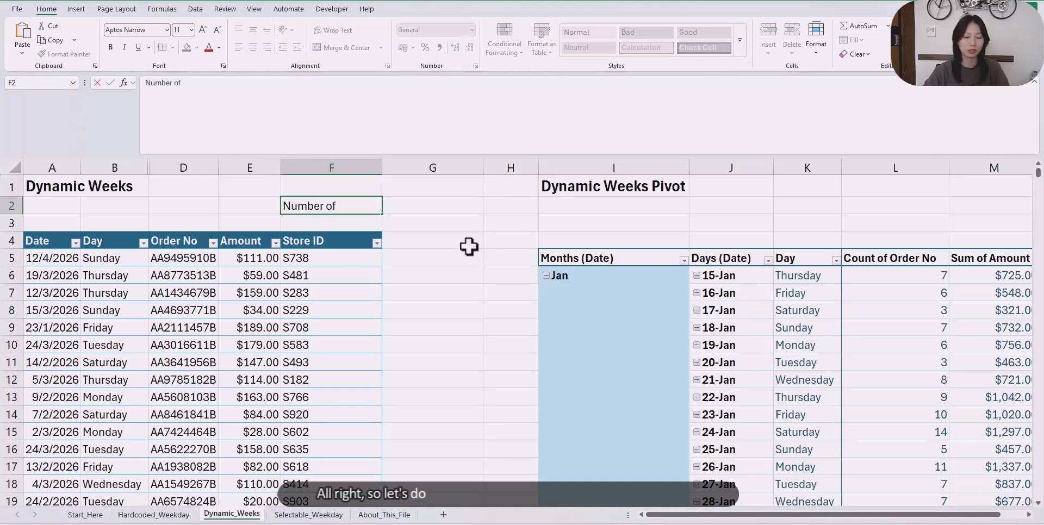
pyautogui.write(' Weeks')
pyautogui.press('Tab')
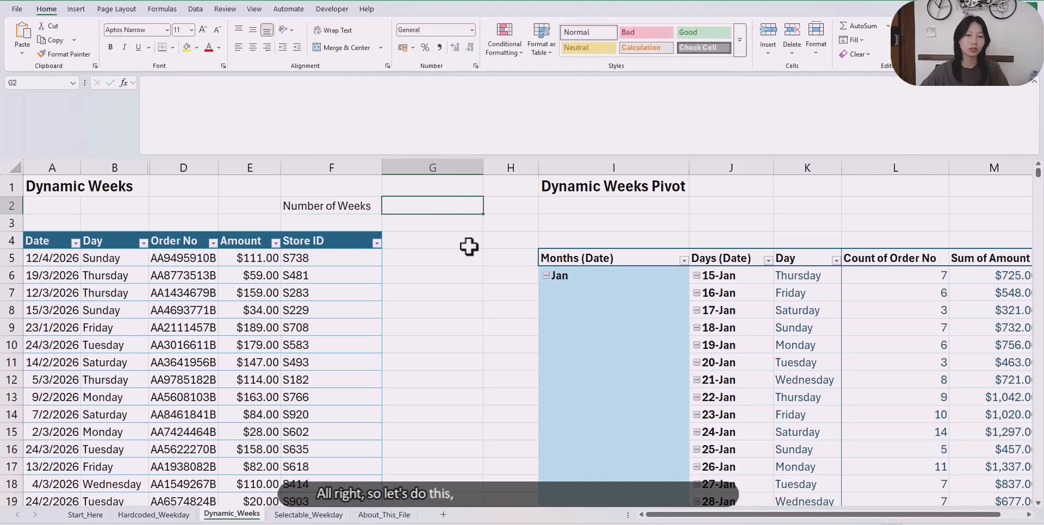
pyautogui.write('5')
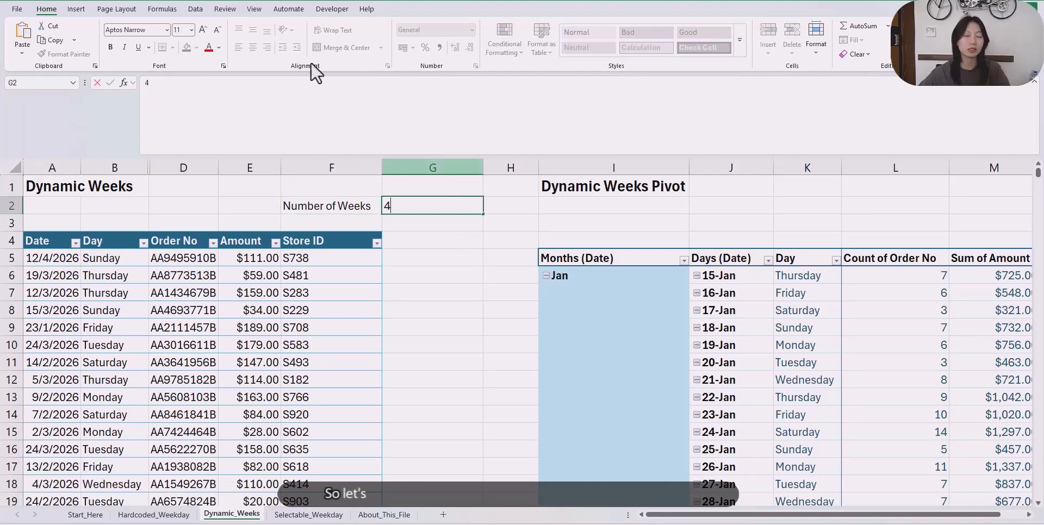
pyautogui.click(442, 273)
pyautogui.click(433, 194)
pyautogui.click(437, 209)
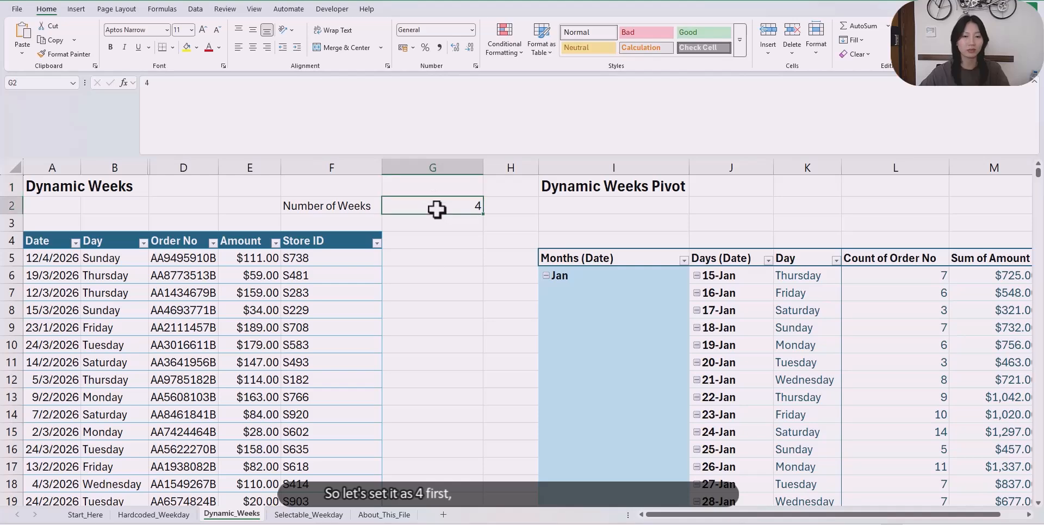
# Add a new Is_Target_Day column to the order table, directly after Store ID
pyautogui.click(420, 242)
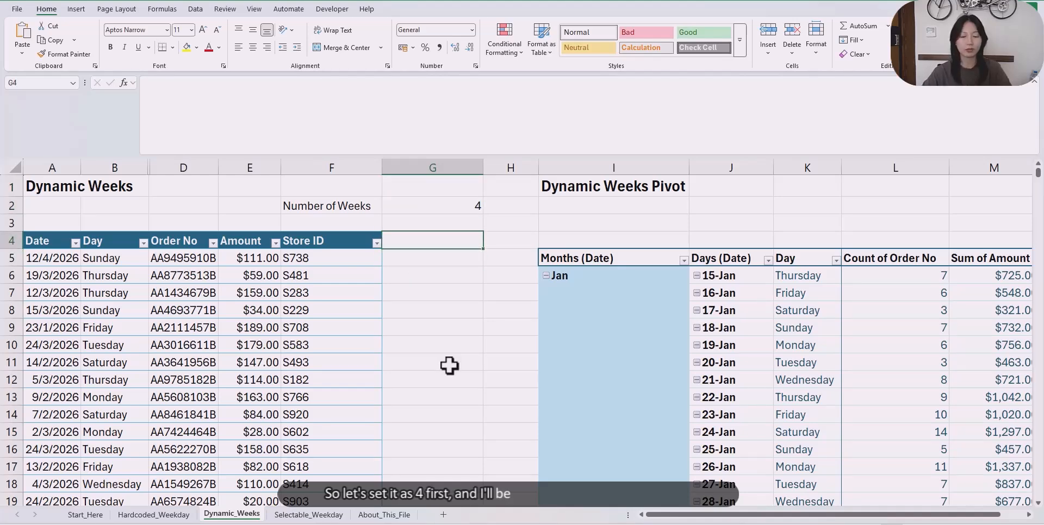
pyautogui.write('Is_')
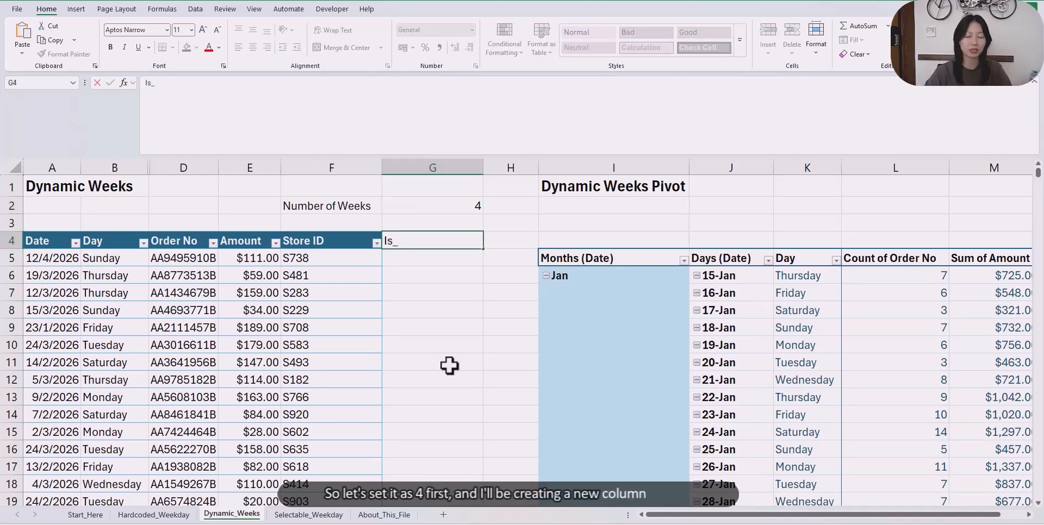
pyautogui.write('Target_Day')
pyautogui.press('Return')
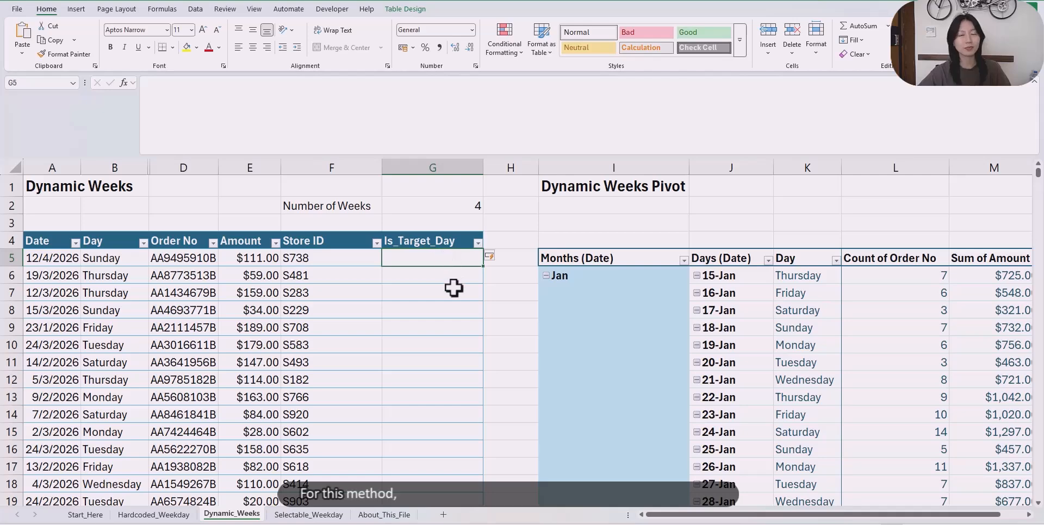
pyautogui.write('=and')
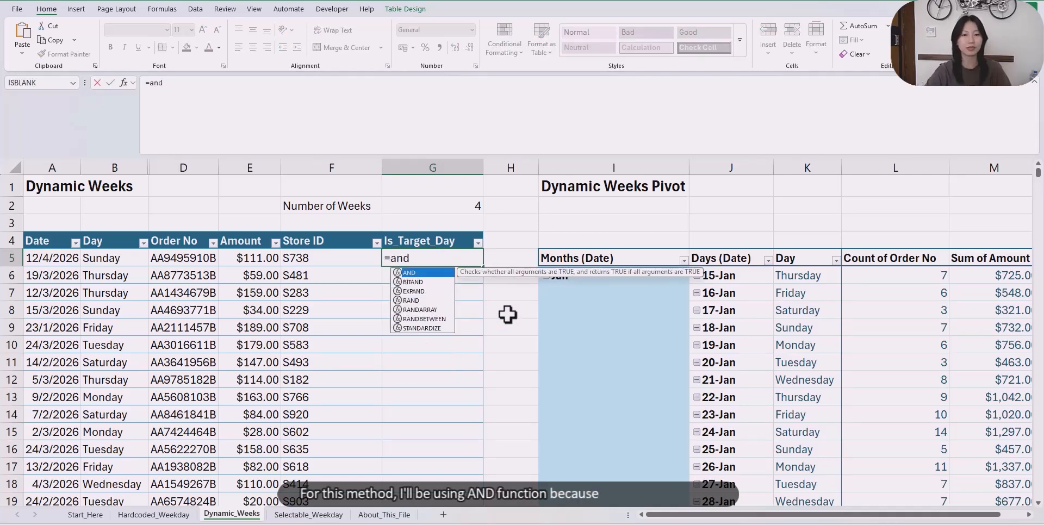
pyautogui.press('Tab')
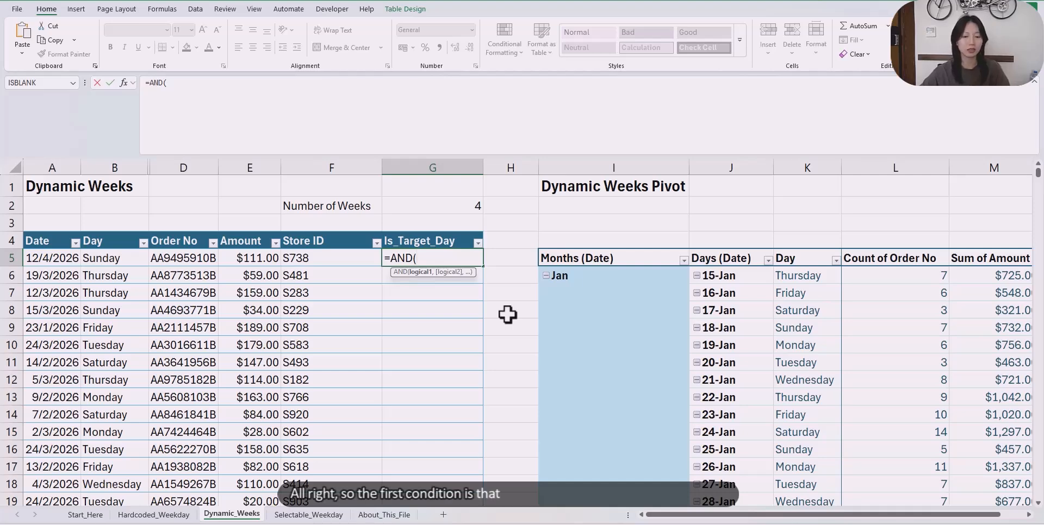
pyautogui.write('WEEKDAY(')
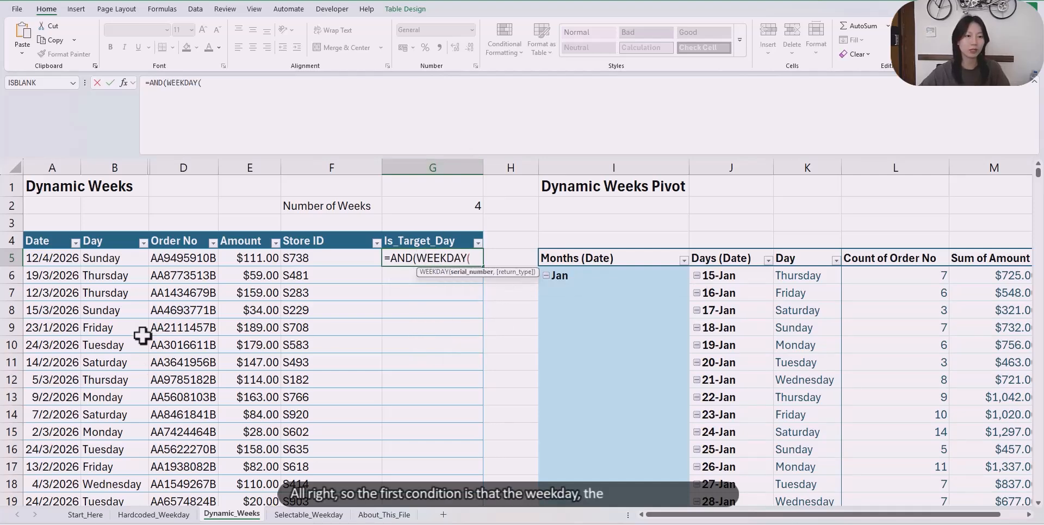
pyautogui.click(59, 258)
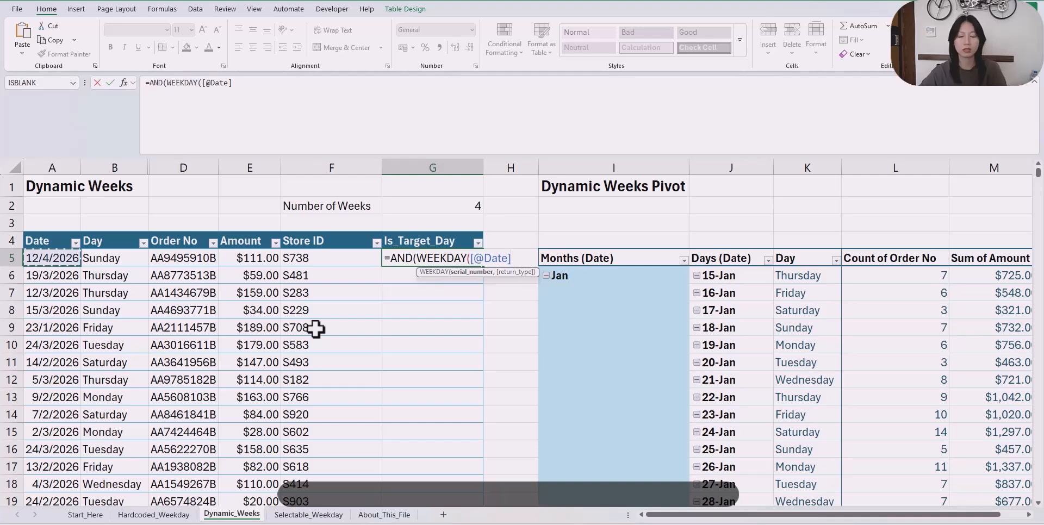
pyautogui.write(')=')
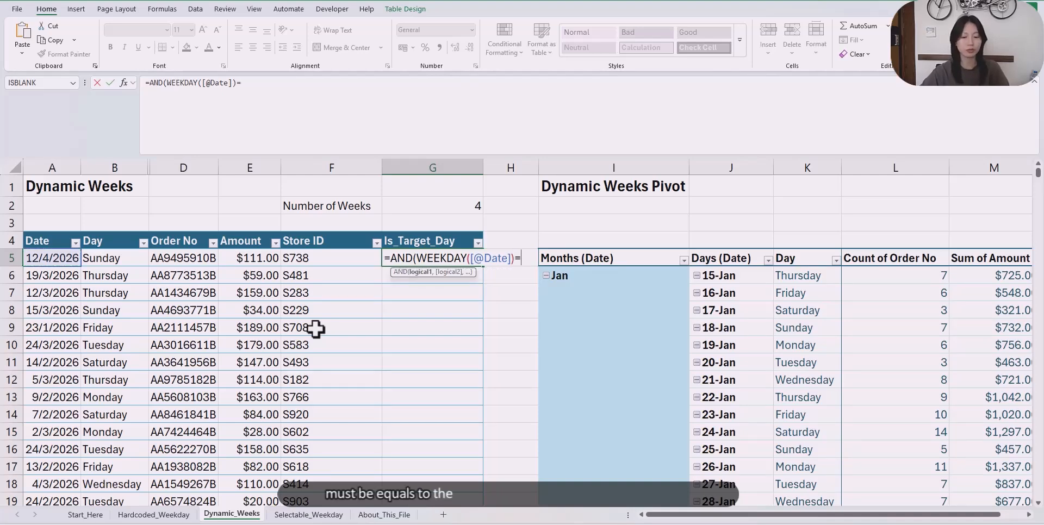
pyautogui.write('week')
pyautogui.press('Tab')
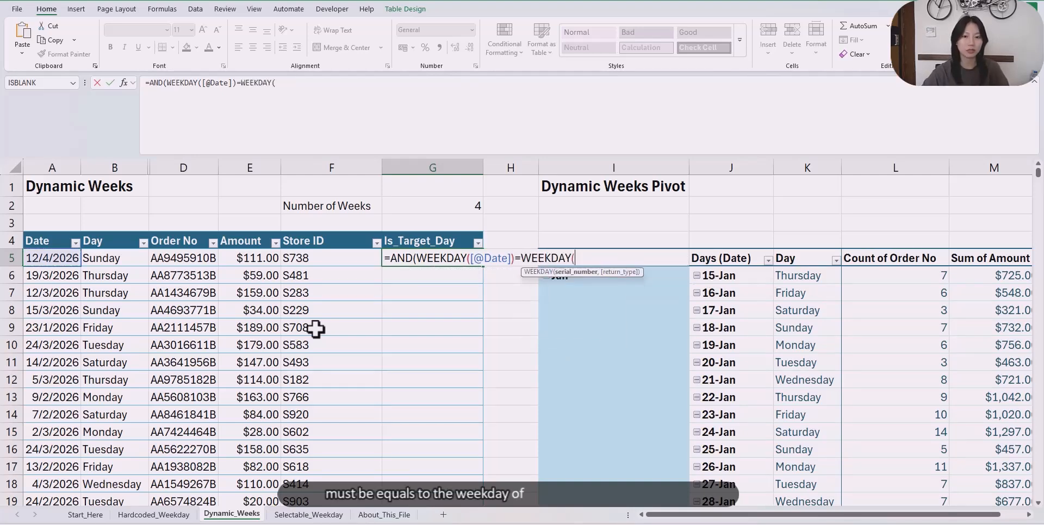
pyautogui.write('today')
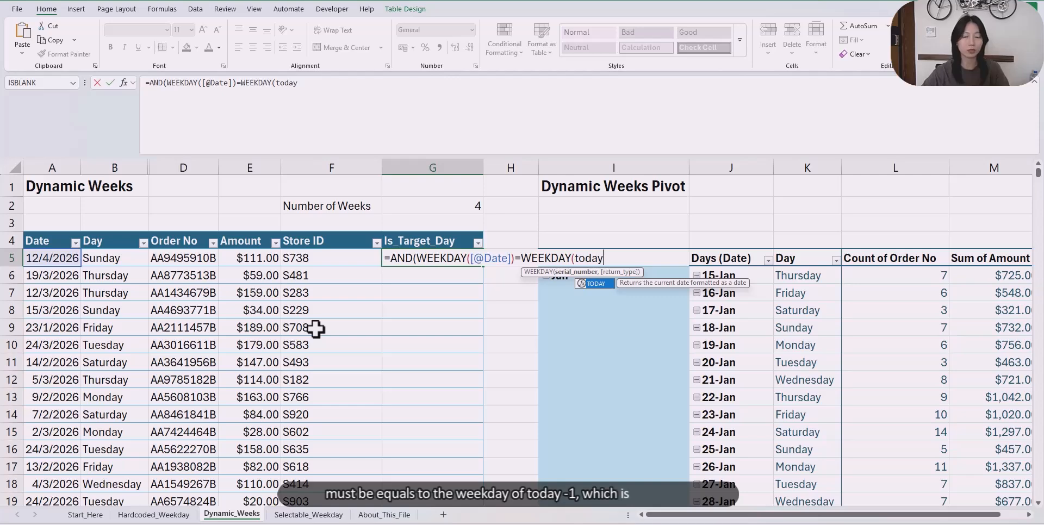
pyautogui.press('Tab')
pyautogui.write('-')
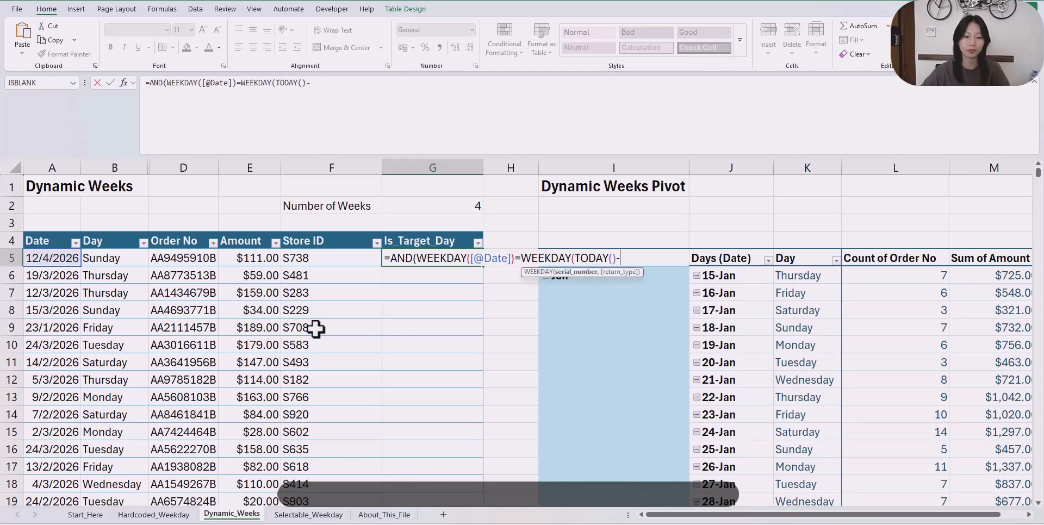
pyautogui.write('1')
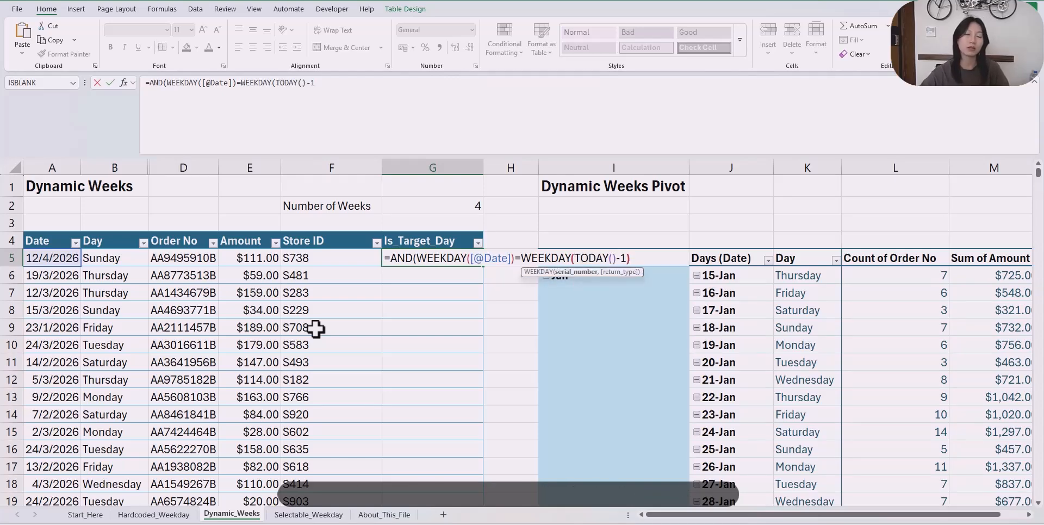
pyautogui.write('),')
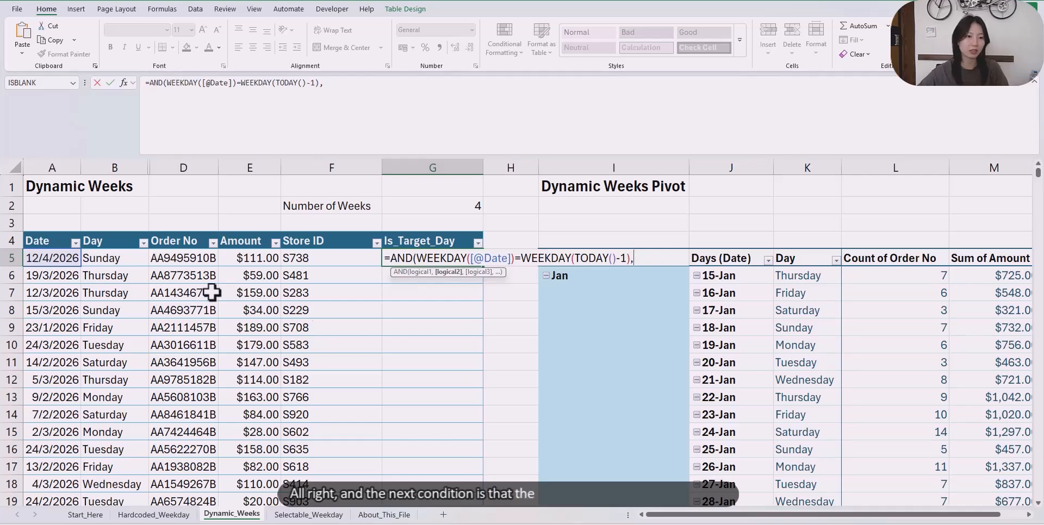
pyautogui.click(73, 261)
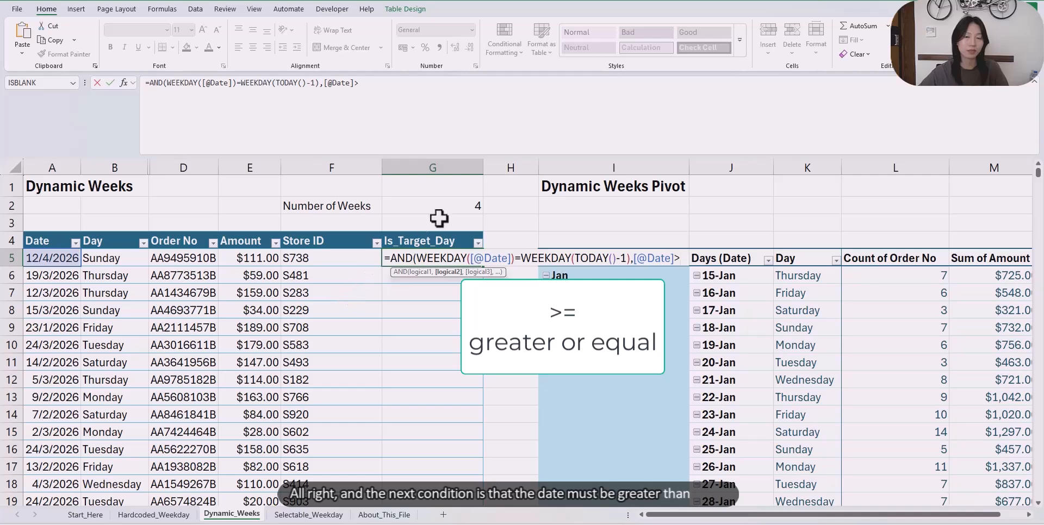
pyautogui.write('>tod')
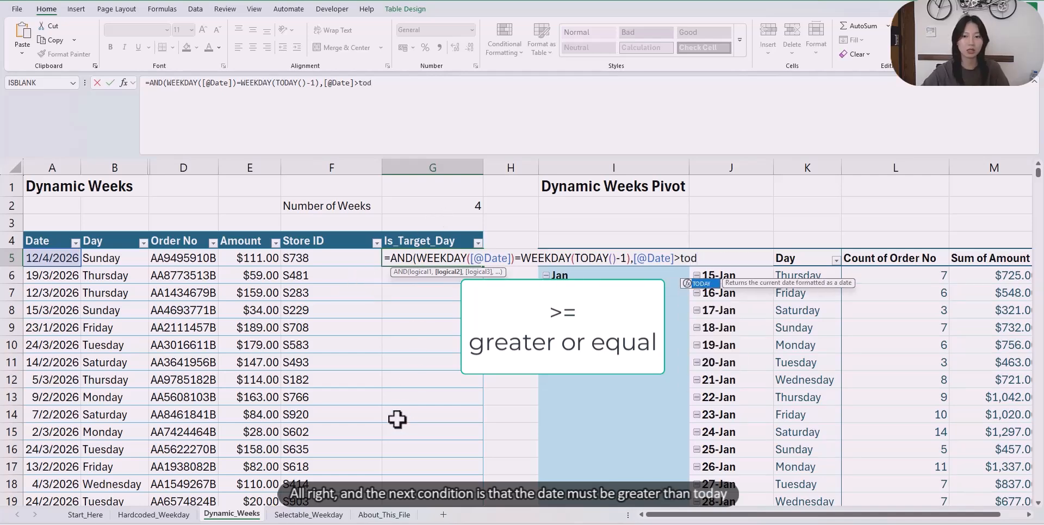
pyautogui.press('Tab')
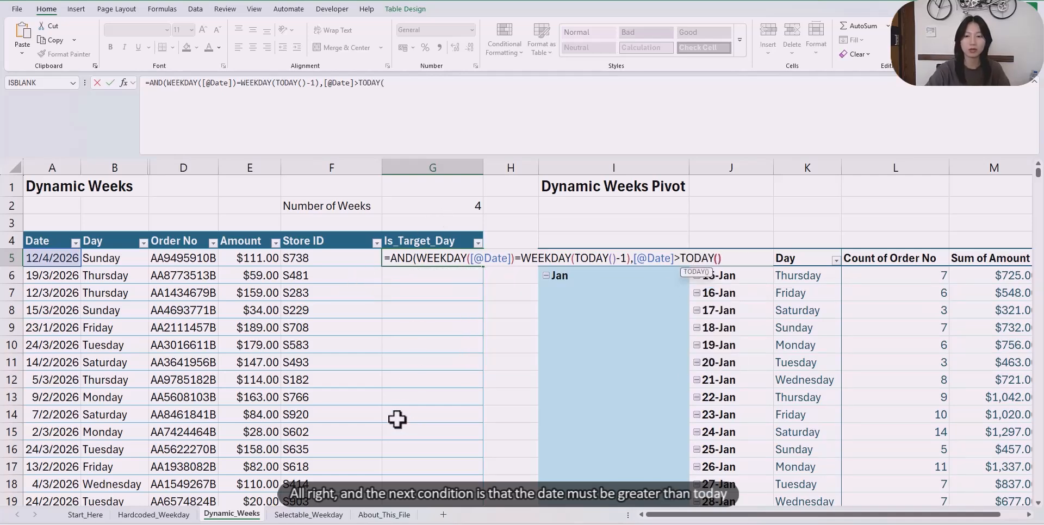
pyautogui.write(')-7*')
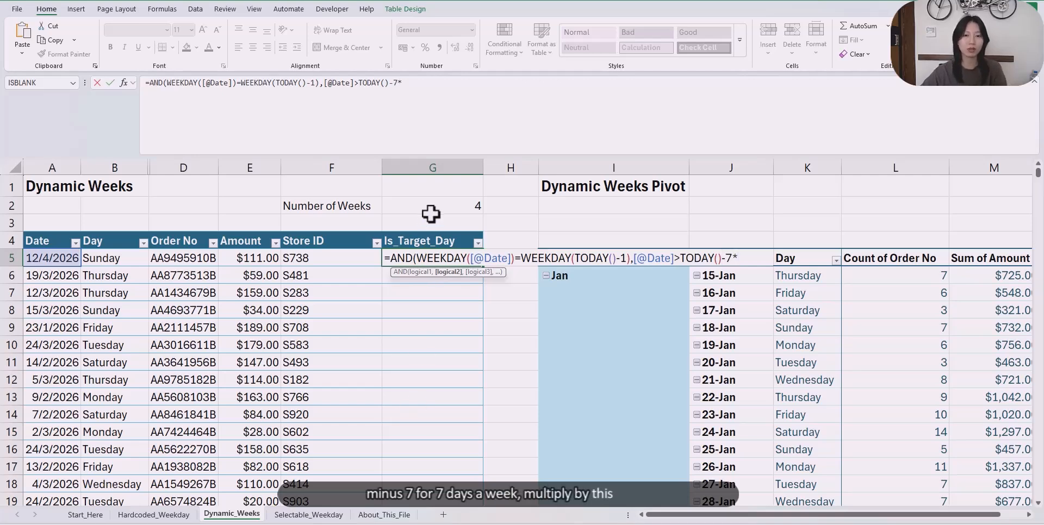
pyautogui.click(431, 211)
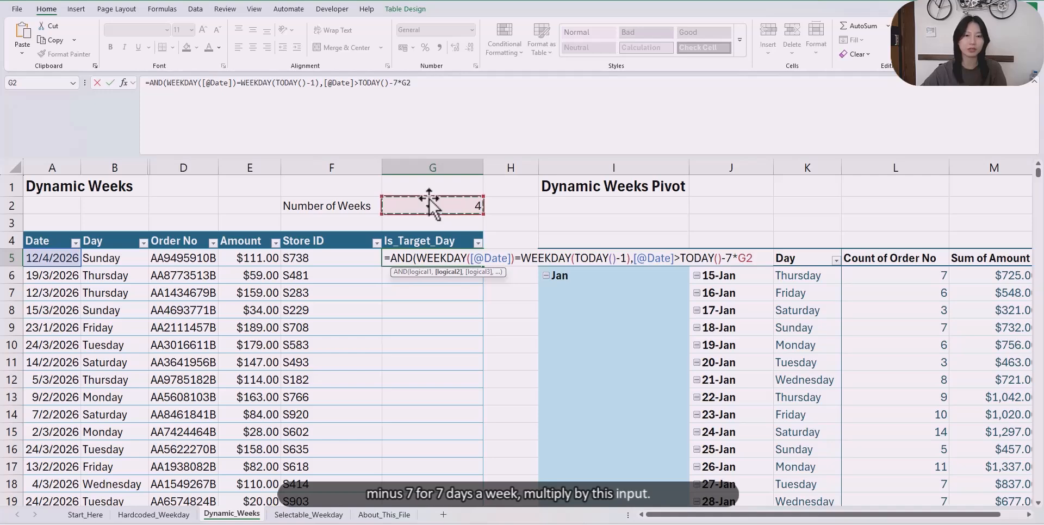
pyautogui.press('F4')
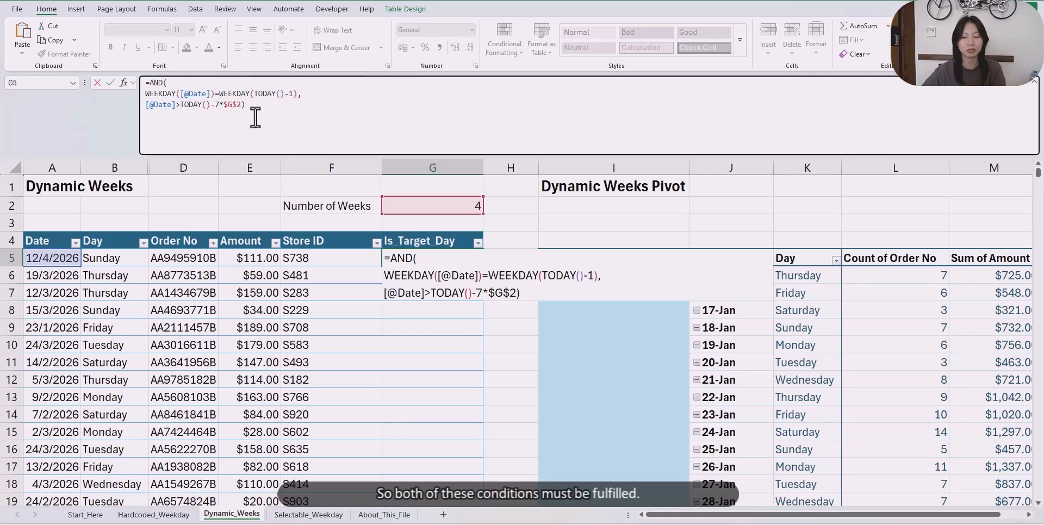
pyautogui.press('Return')
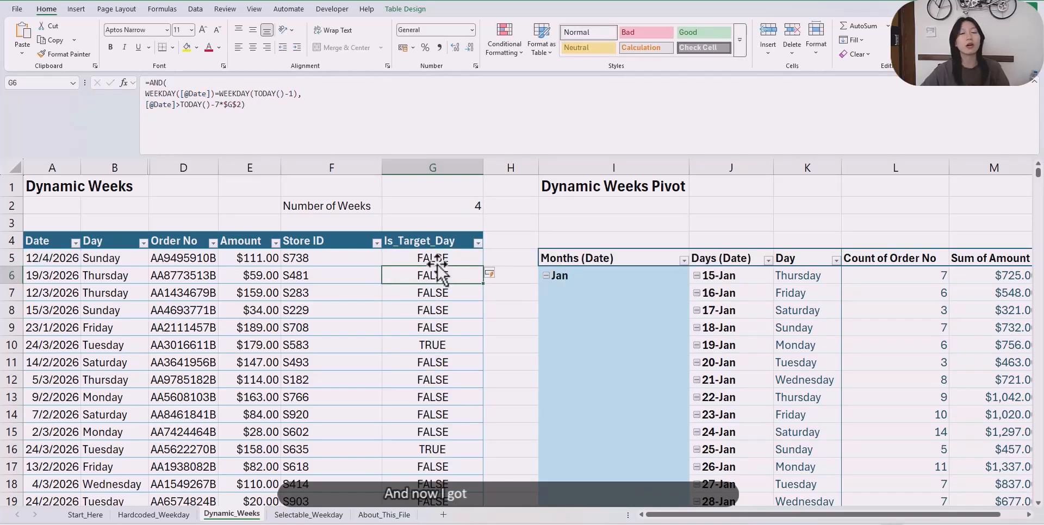
pyautogui.click(436, 328)
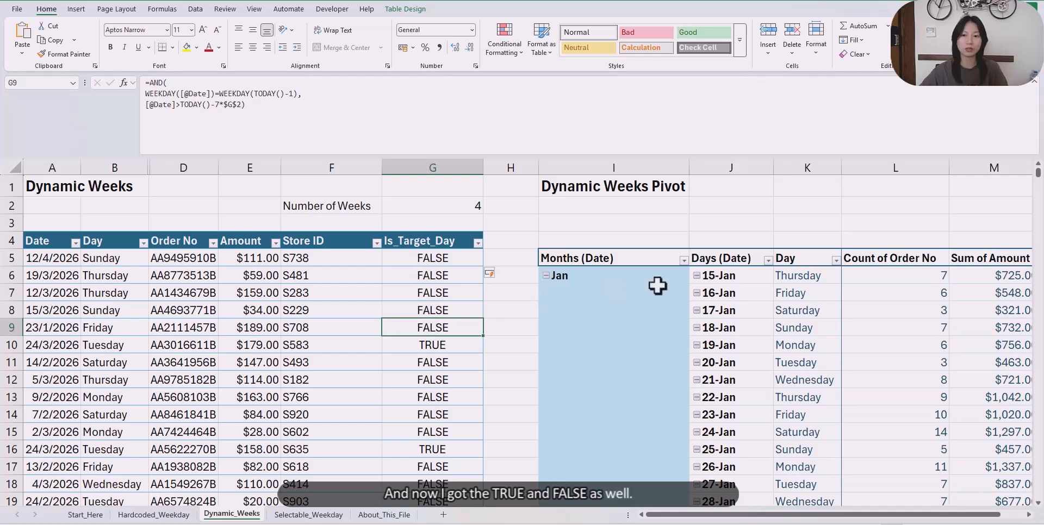
# Refresh the Dynamic Weeks pivot table to bring in the new Is_Target_Day column
pyautogui.click(661, 310)
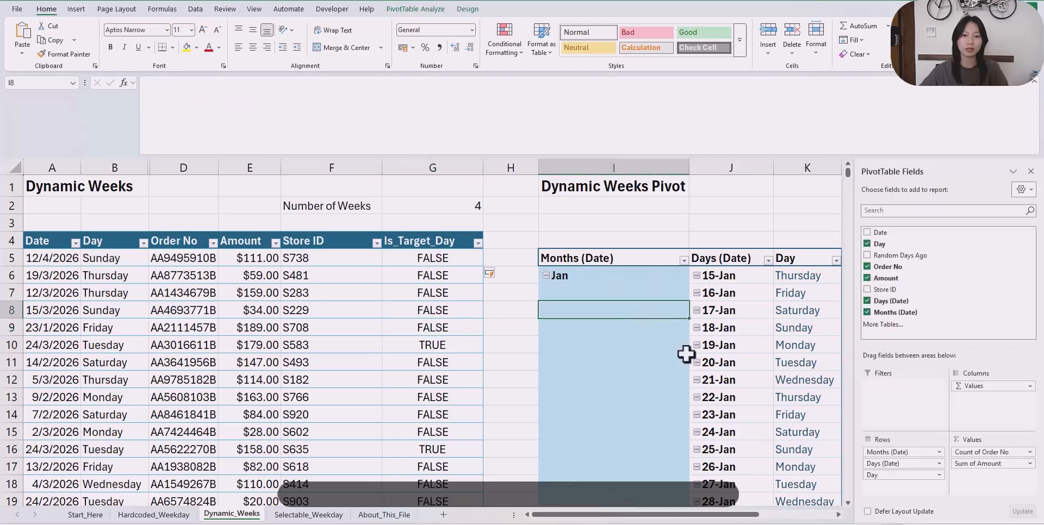
pyautogui.rightClick(651, 295)
pyautogui.click(684, 93)
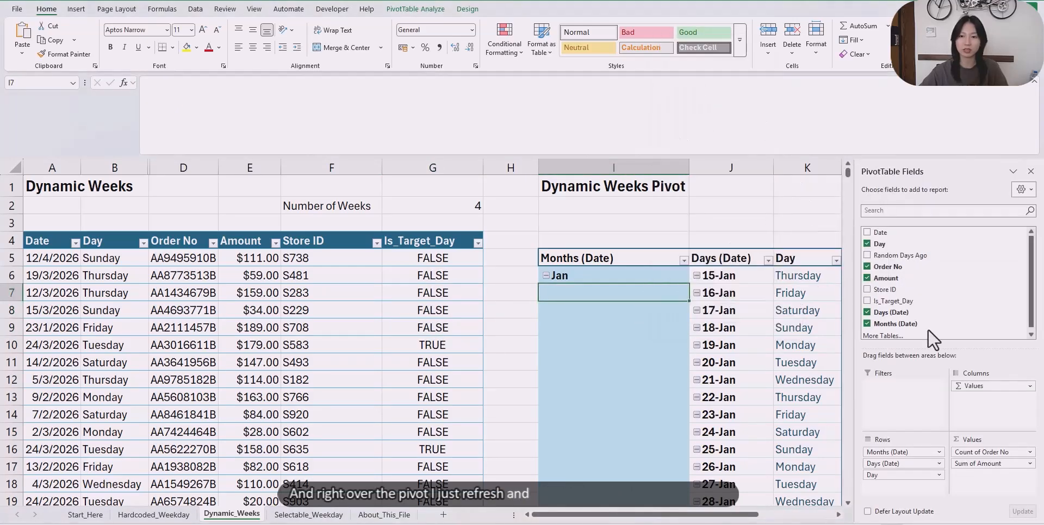
# Add Is_Target_Day as a report filter on the Dynamic Weeks pivot and filter it to TRUE
pyautogui.moveTo(892, 301); pyautogui.dragTo(905, 389)
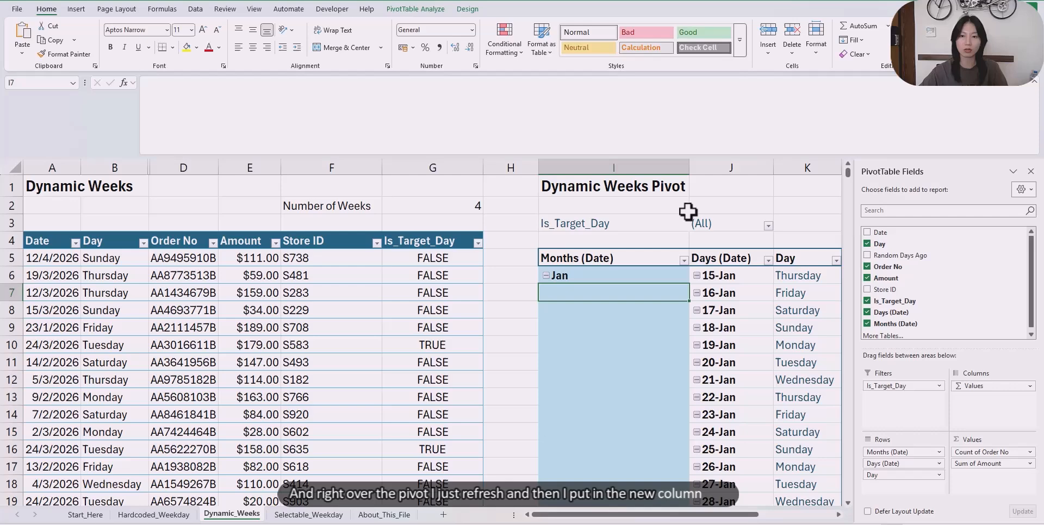
pyautogui.click(768, 225)
pyautogui.click(675, 281)
pyautogui.click(723, 365)
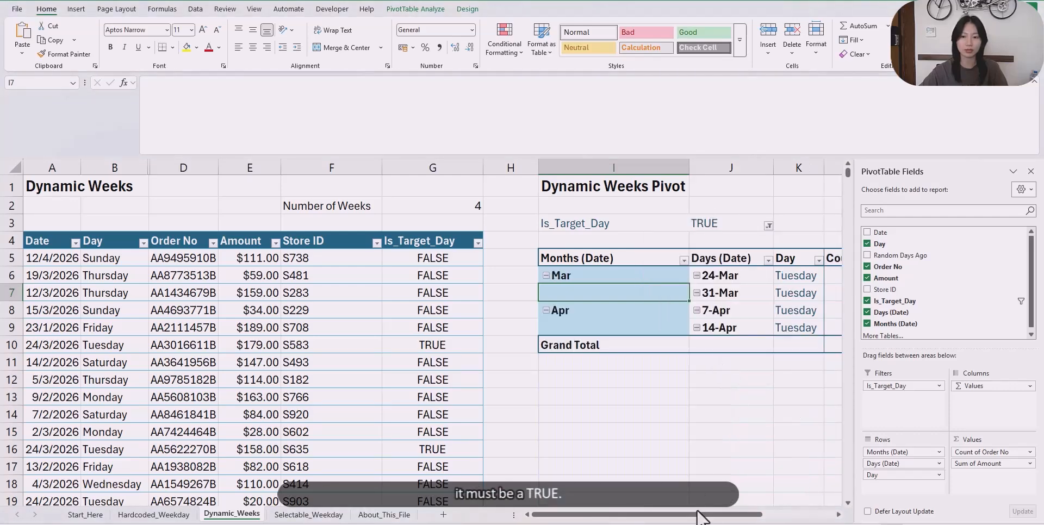
# Set the Number of Weeks to 5, refresh the Dynamic Weeks pivot table and check the listed Tuesdays
pyautogui.moveTo(699, 516); pyautogui.dragTo(761, 520)
pyautogui.moveTo(602, 276); pyautogui.dragTo(611, 329)
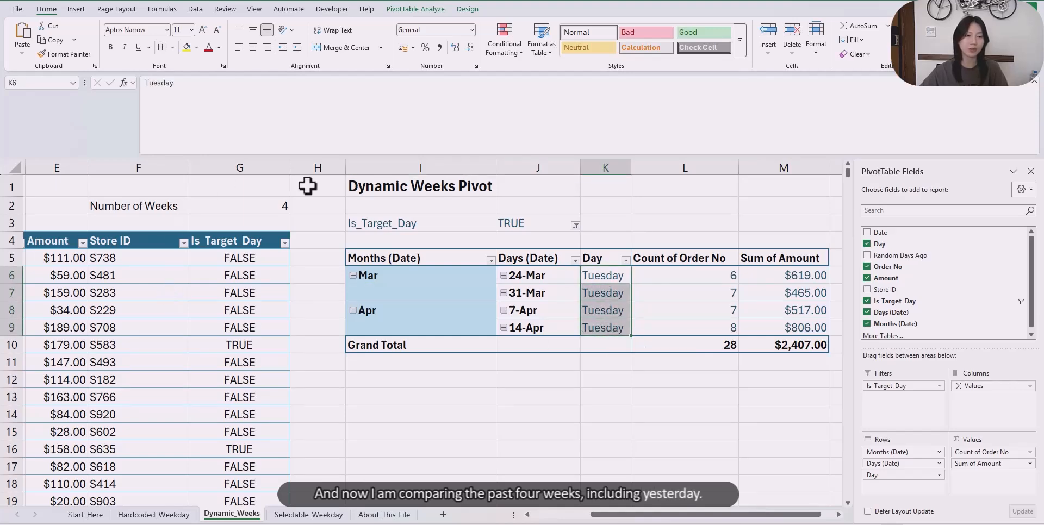
pyautogui.click(278, 206)
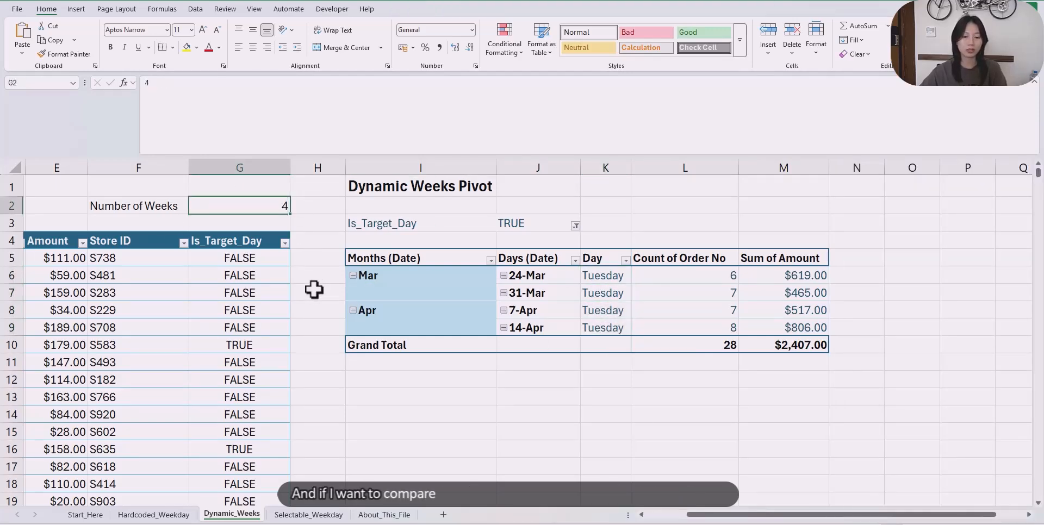
pyautogui.write('5')
pyautogui.click(564, 451)
pyautogui.rightClick(547, 293)
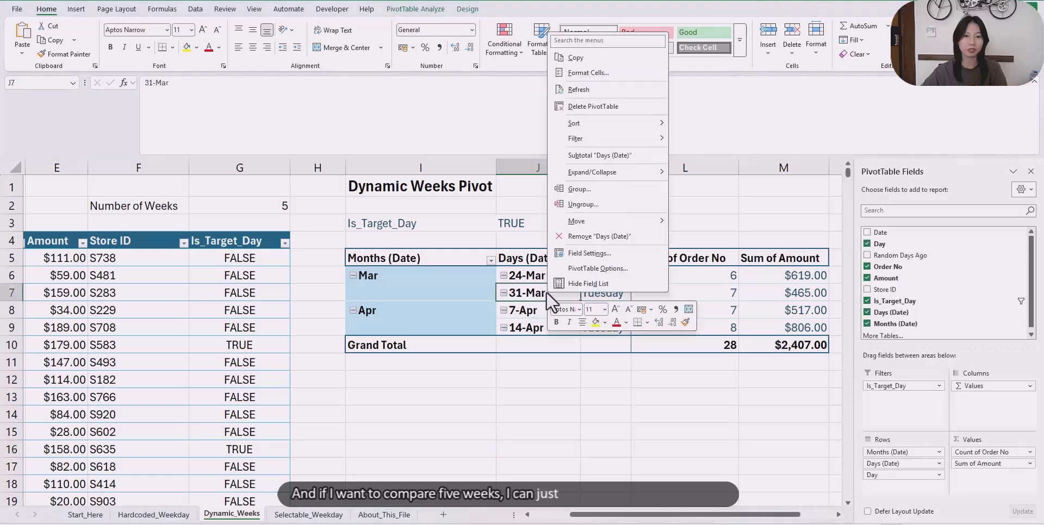
pyautogui.click(581, 90)
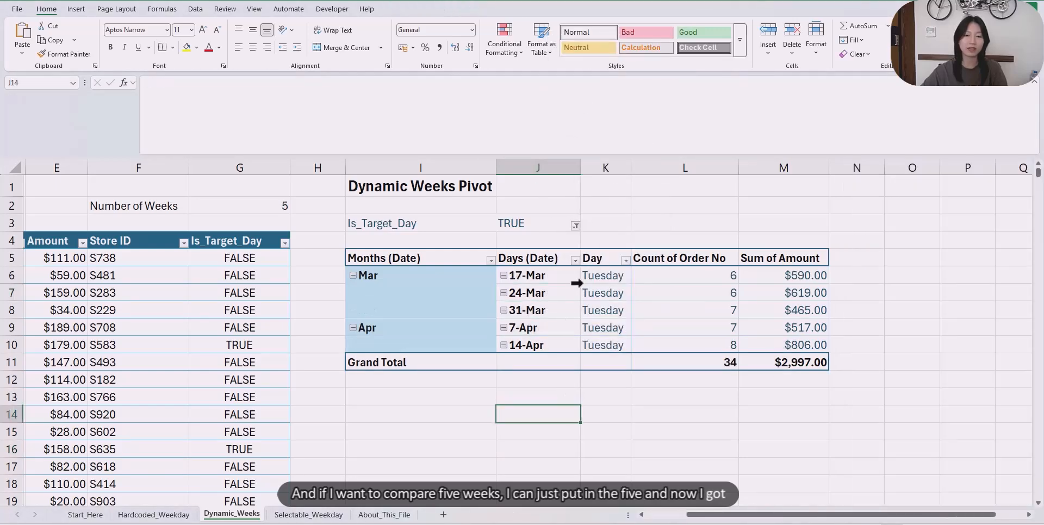
pyautogui.moveTo(565, 275); pyautogui.dragTo(618, 343)
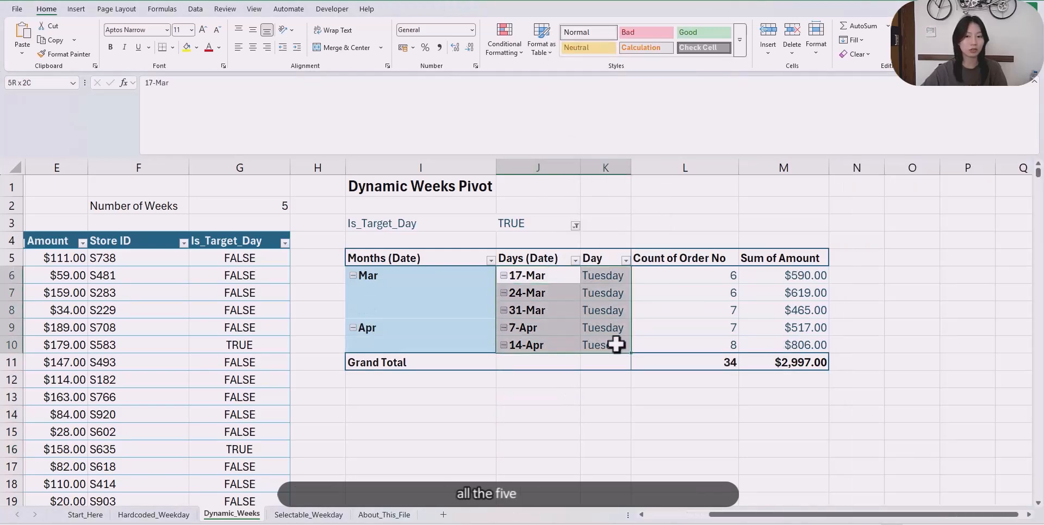
pyautogui.click(596, 416)
# Set the Number of Weeks to 6 and refresh the Dynamic Weeks pivot table
pyautogui.click(238, 213)
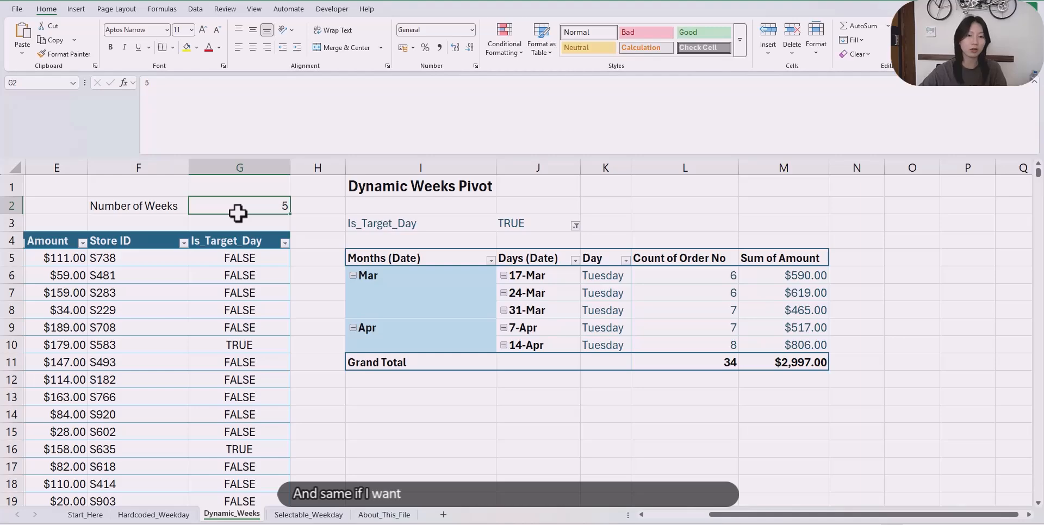
pyautogui.write('6')
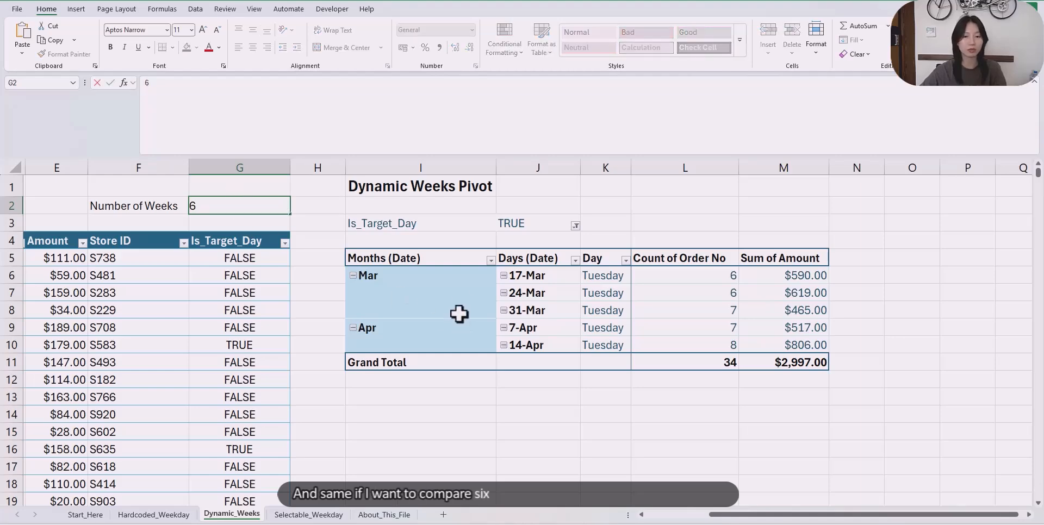
pyautogui.click(479, 300)
pyautogui.rightClick(579, 294)
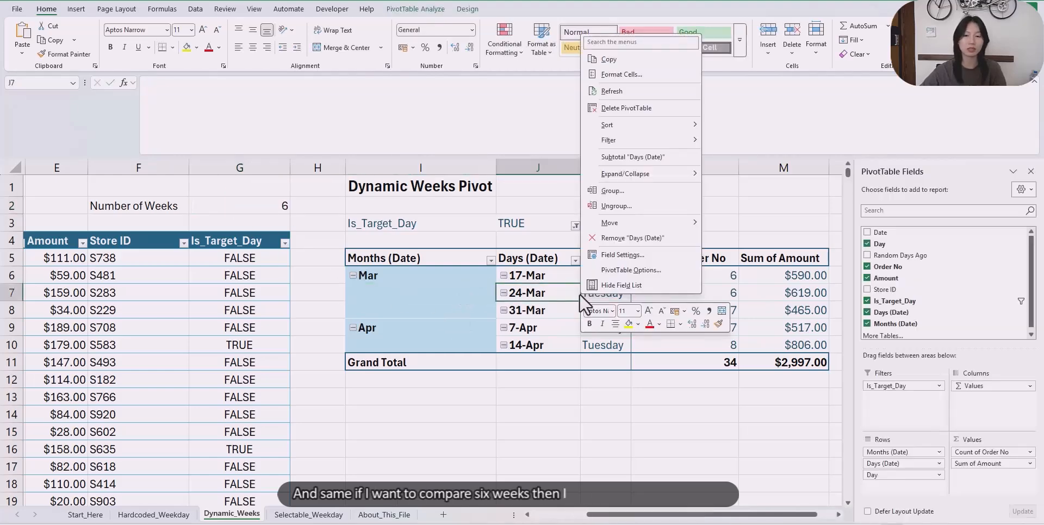
pyautogui.click(636, 91)
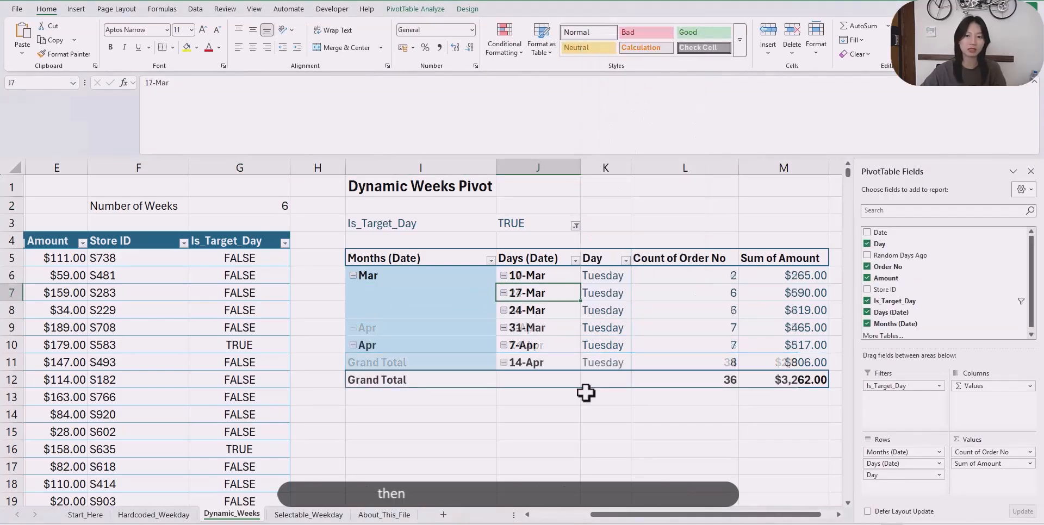
pyautogui.click(592, 276)
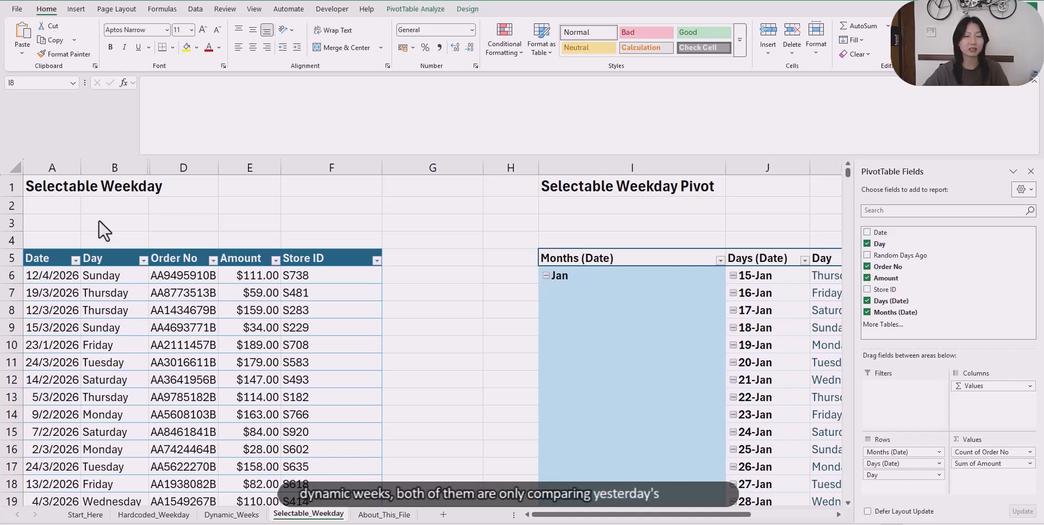
# On the Selectable_Weekday sheet, enter the input labels Weekday in F2 and Number of Weeks in F3
pyautogui.click(349, 304)
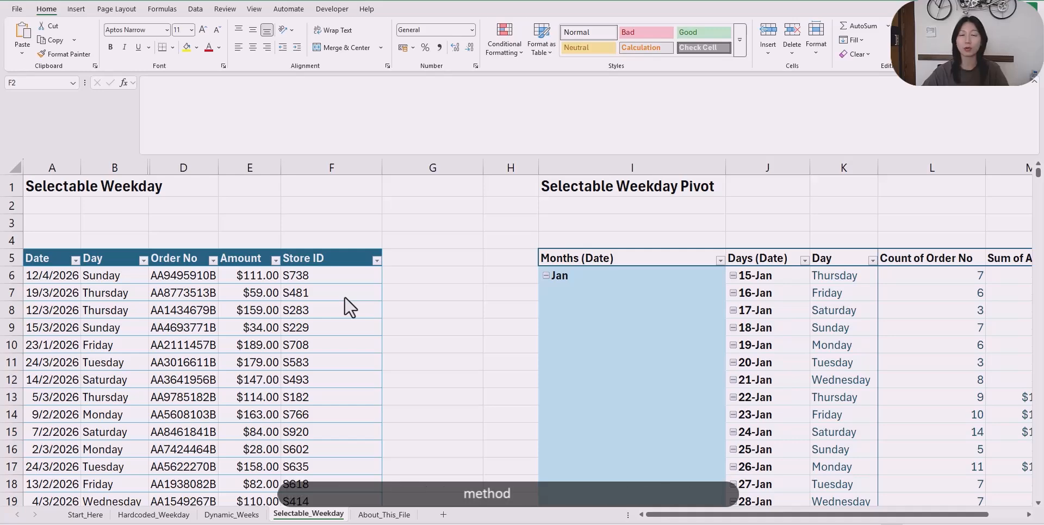
pyautogui.click(283, 210)
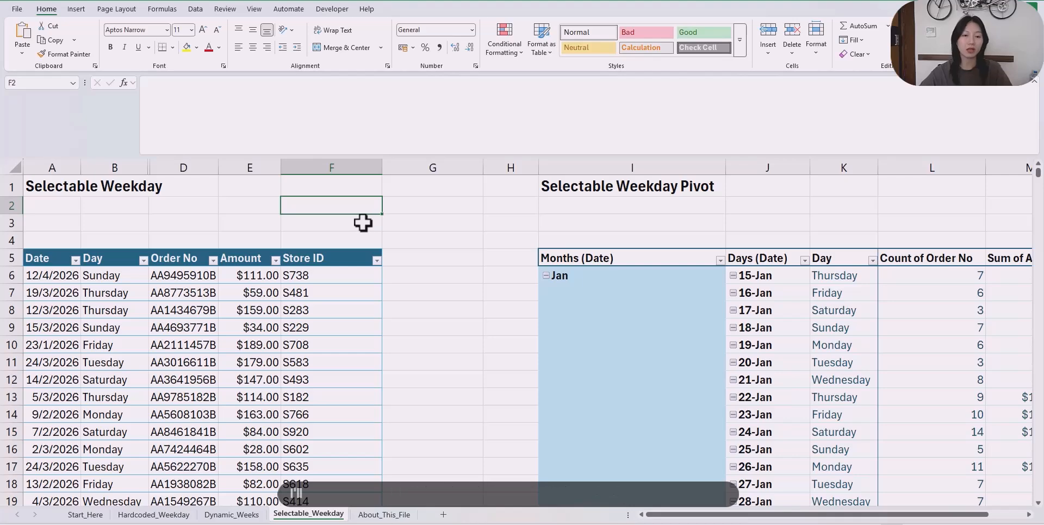
pyautogui.write('Weekday')
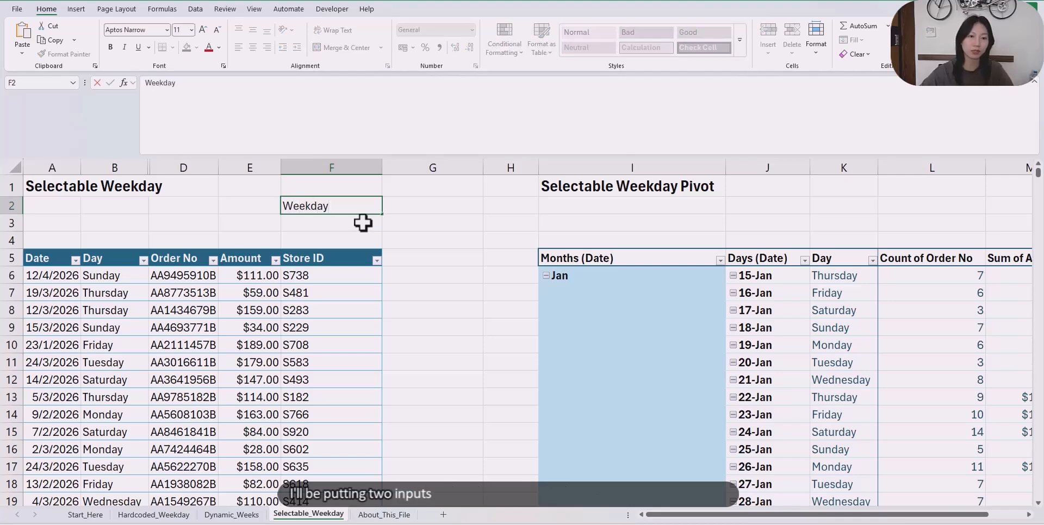
pyautogui.press('Return')
pyautogui.write('Number')
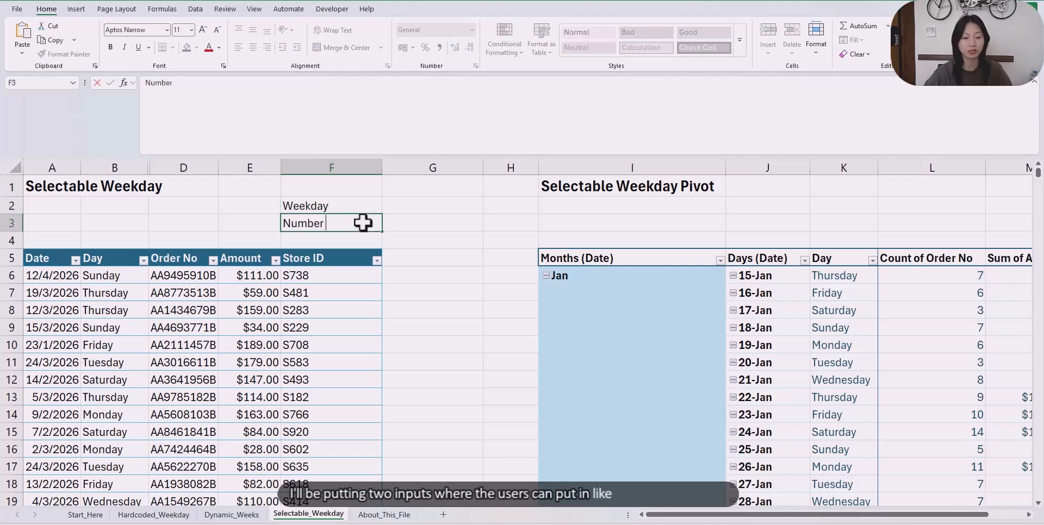
pyautogui.write(' of Weeks')
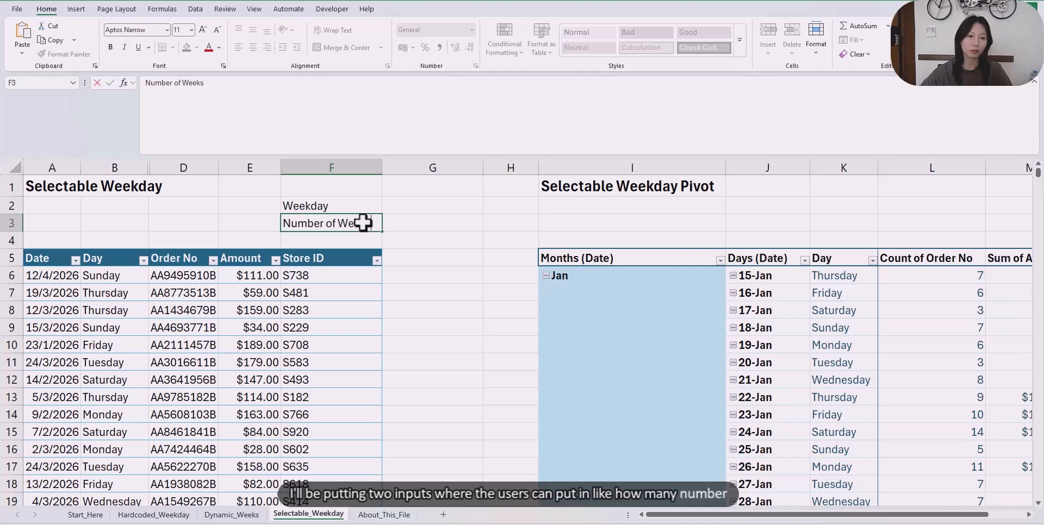
pyautogui.press('Tab')
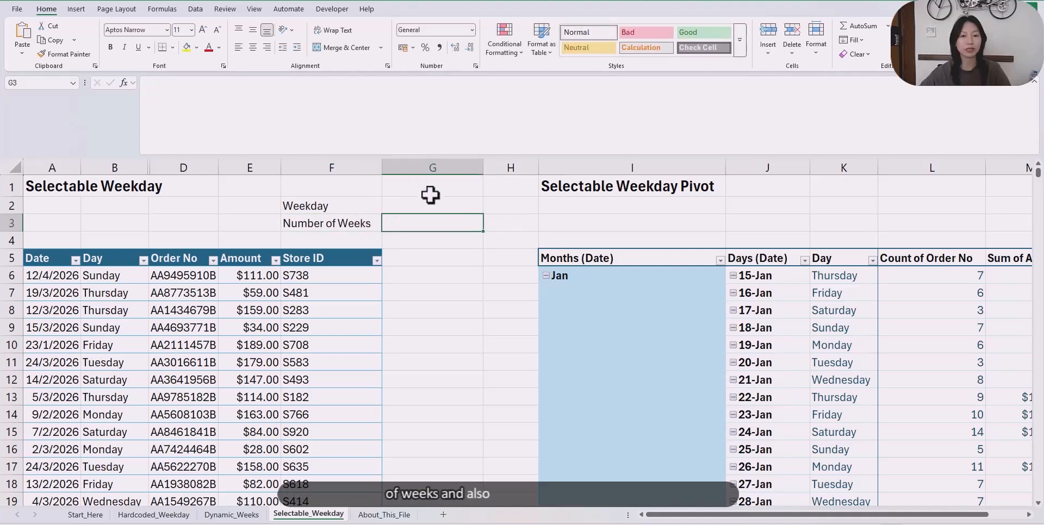
# Enter Monday as the Weekday input in G2 and 4 as the Number of Weeks in G3
pyautogui.click(443, 206)
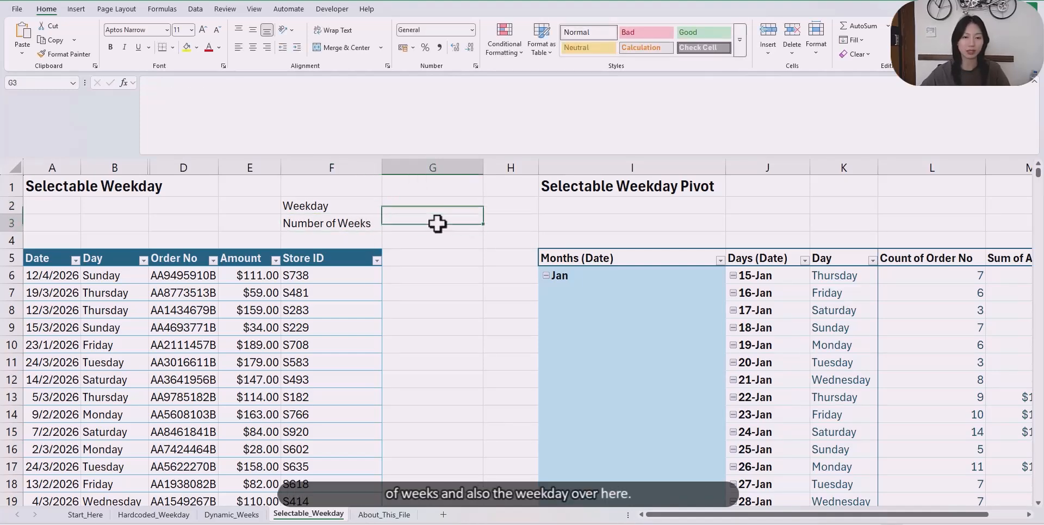
pyautogui.write('Monday')
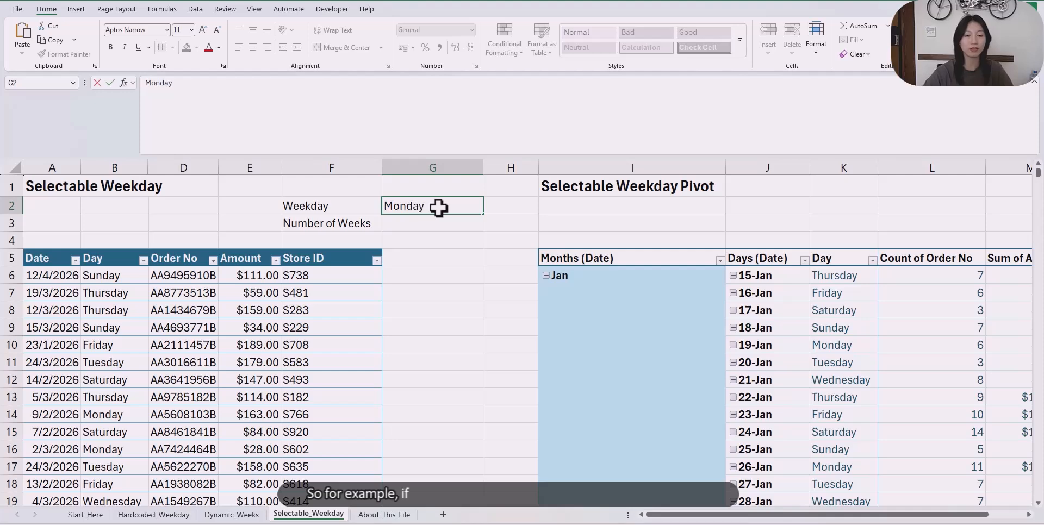
pyautogui.press('Return')
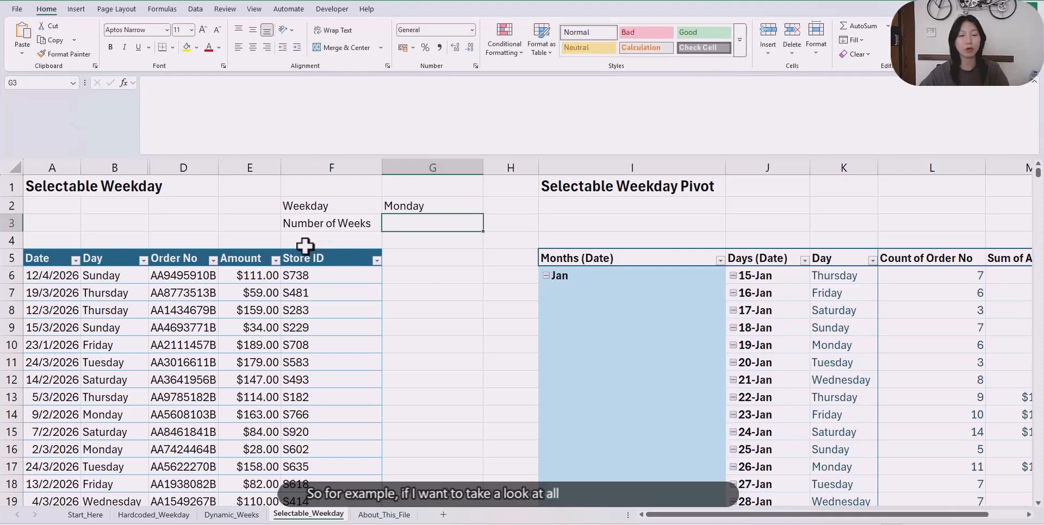
pyautogui.write('4')
# Add a new table column headed Is_Target_Day beside Store ID, in G5
pyautogui.click(417, 260)
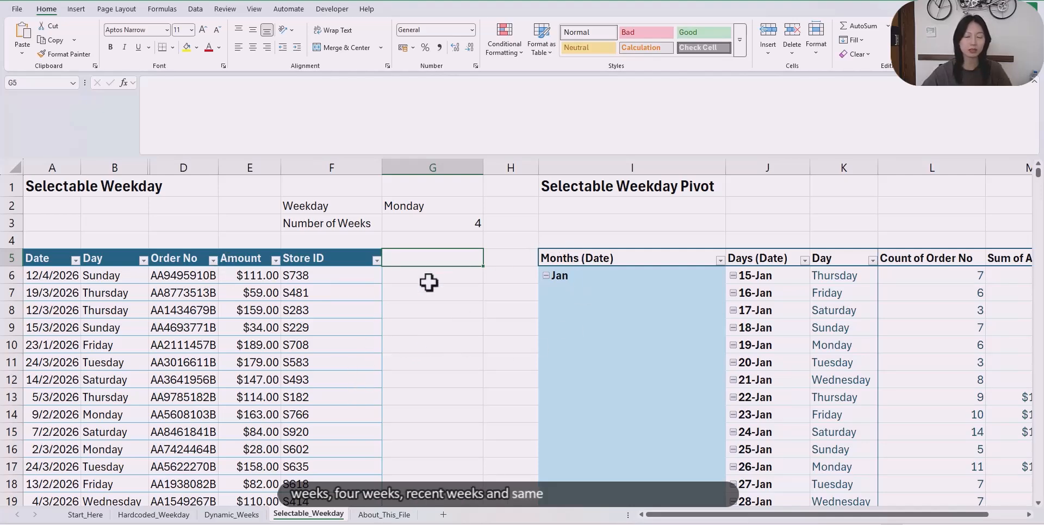
pyautogui.write('Is')
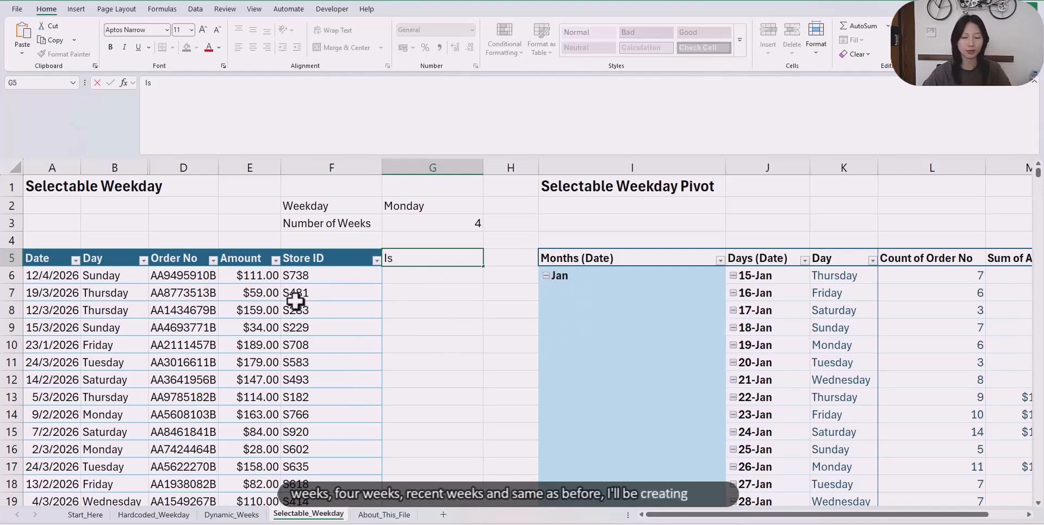
pyautogui.write('_Target_Day')
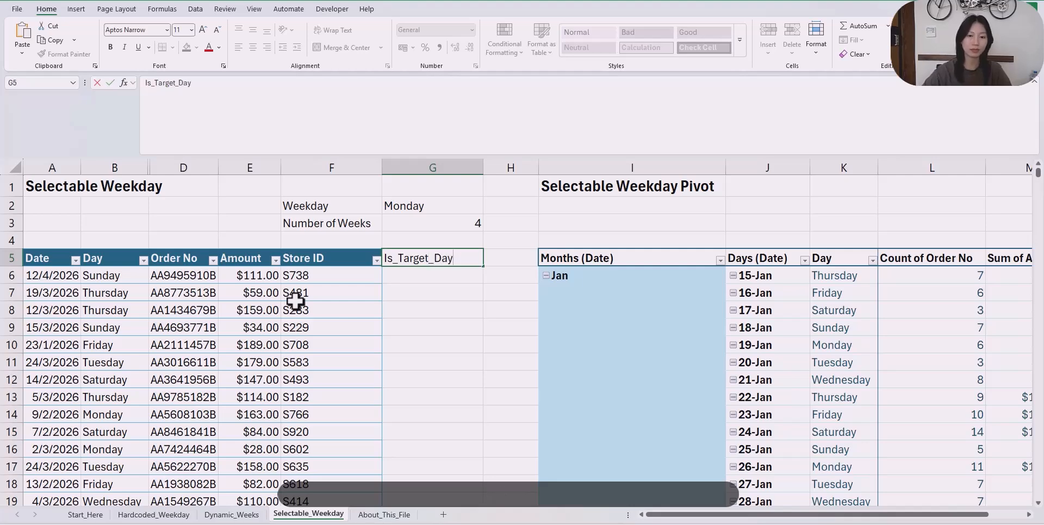
pyautogui.press('Return')
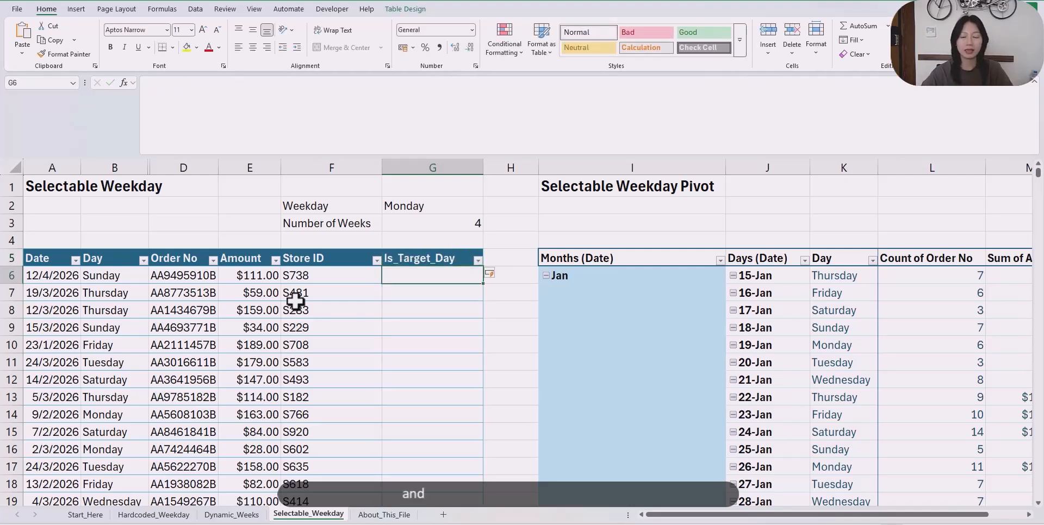
pyautogui.write('=and')
pyautogui.press('Tab')
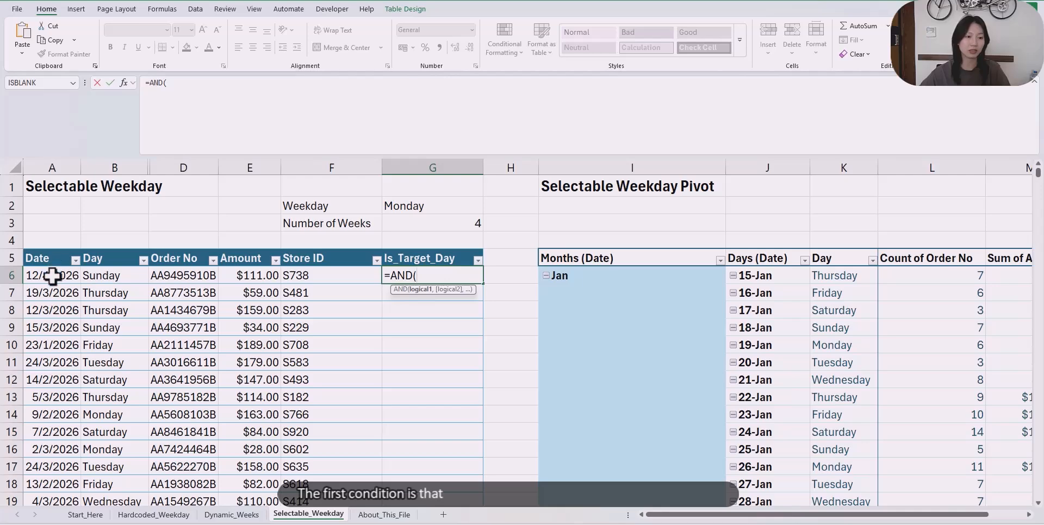
pyautogui.click(100, 277)
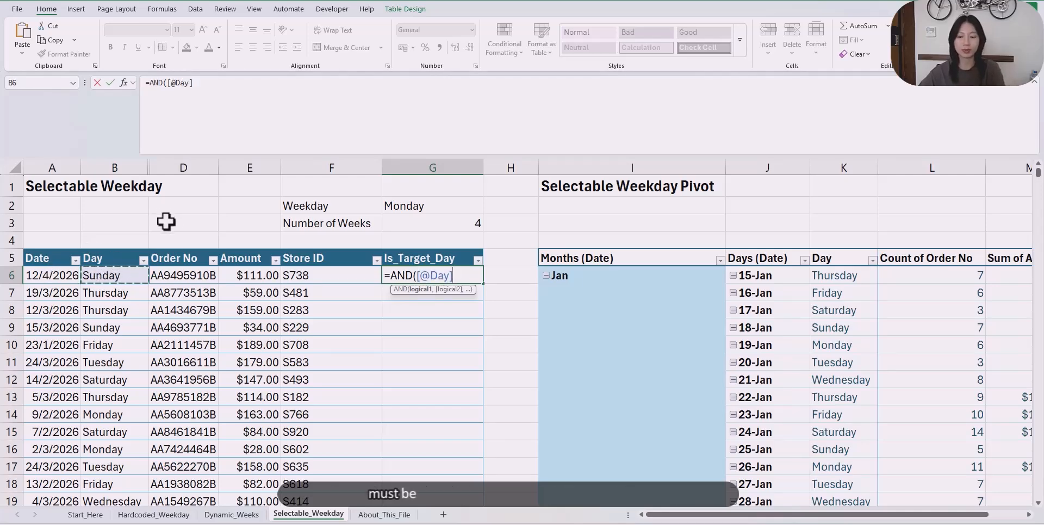
pyautogui.write('=')
pyautogui.click(415, 207)
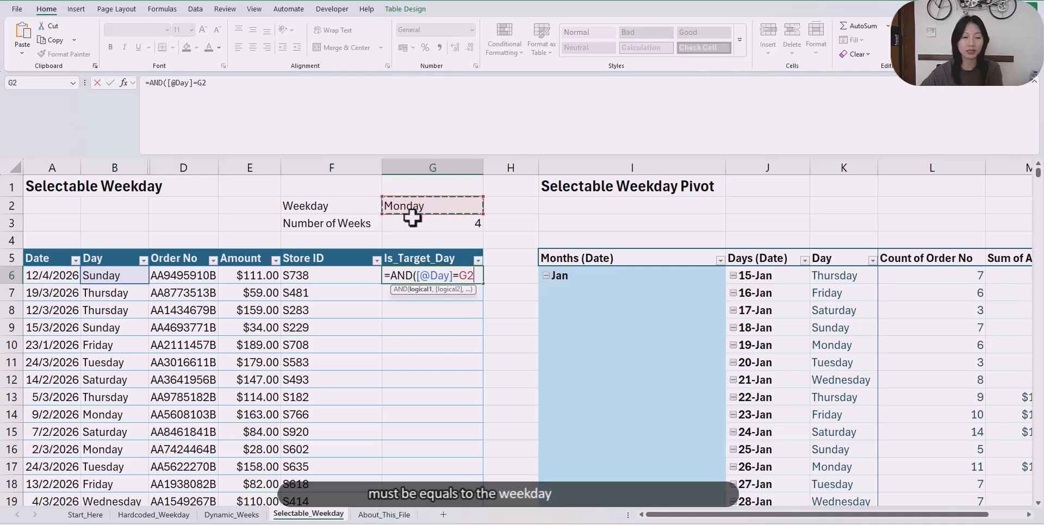
pyautogui.write(',')
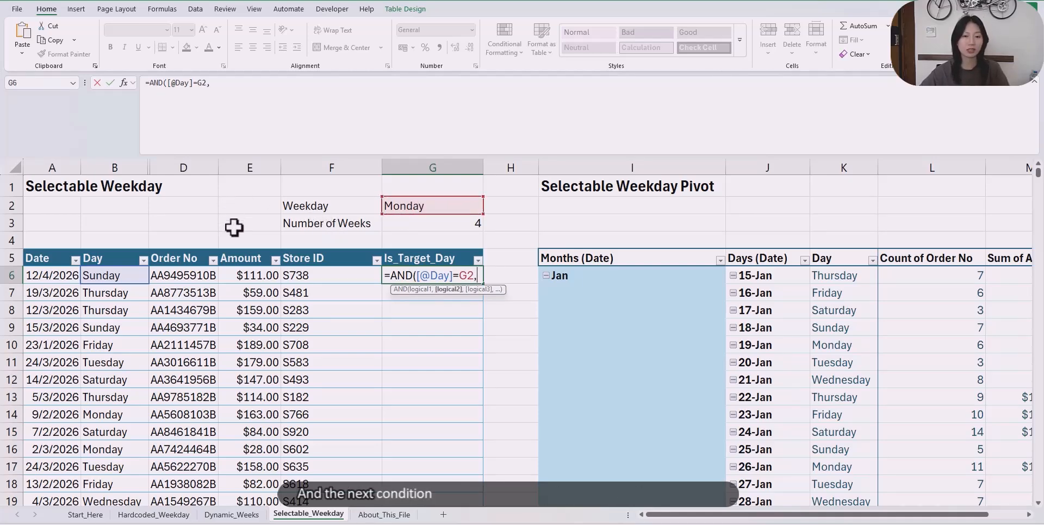
pyautogui.click(42, 275)
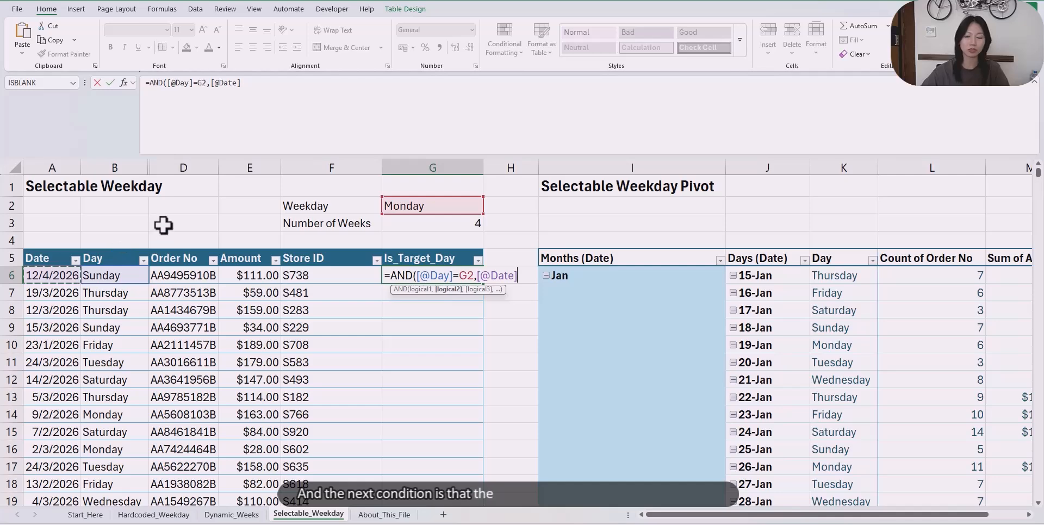
pyautogui.write('>')
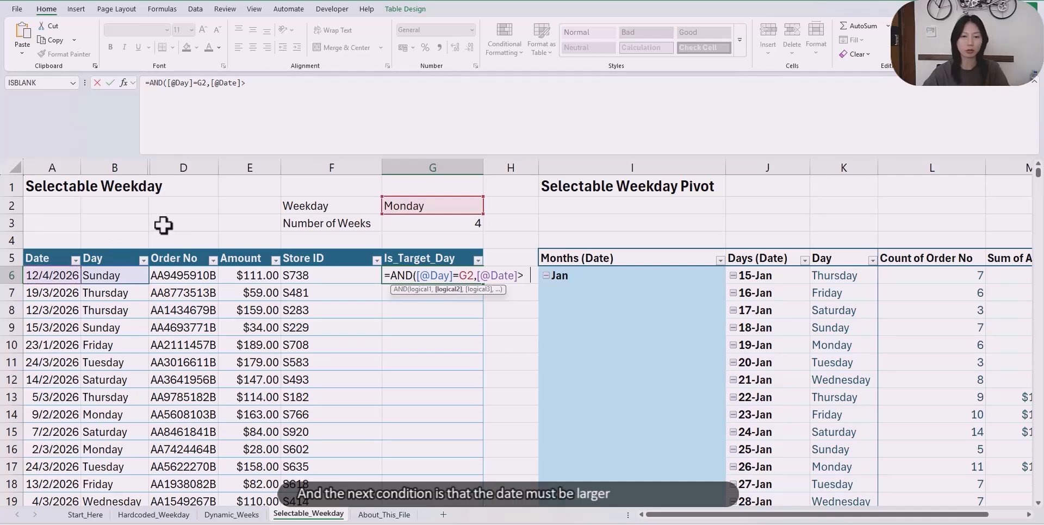
pyautogui.write('=TODAY(')
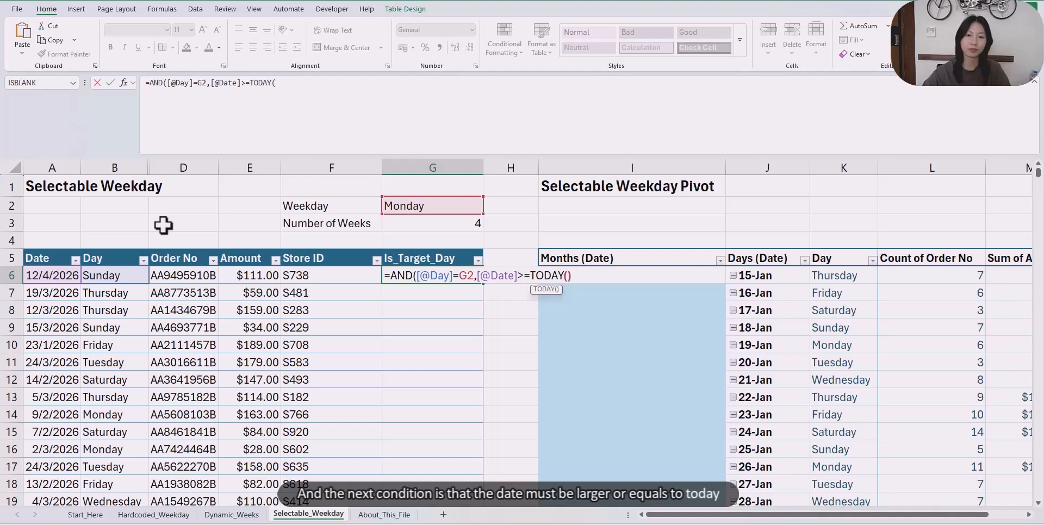
pyautogui.write(')-')
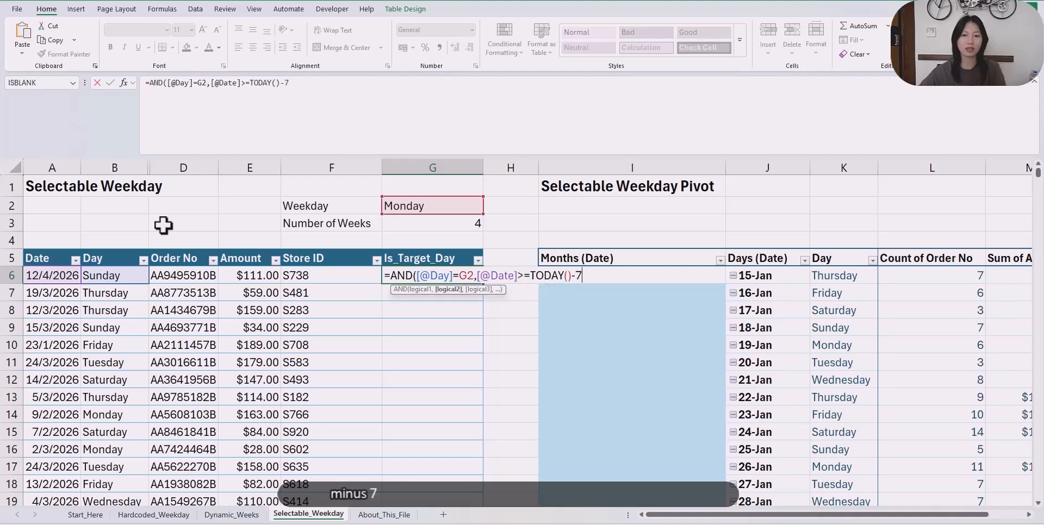
pyautogui.write('7')
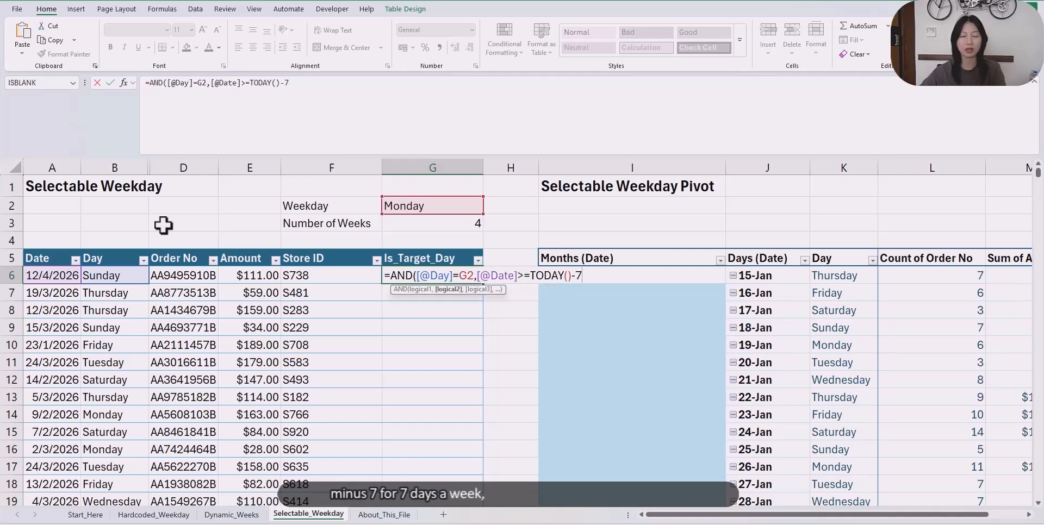
pyautogui.write('*')
pyautogui.click(439, 222)
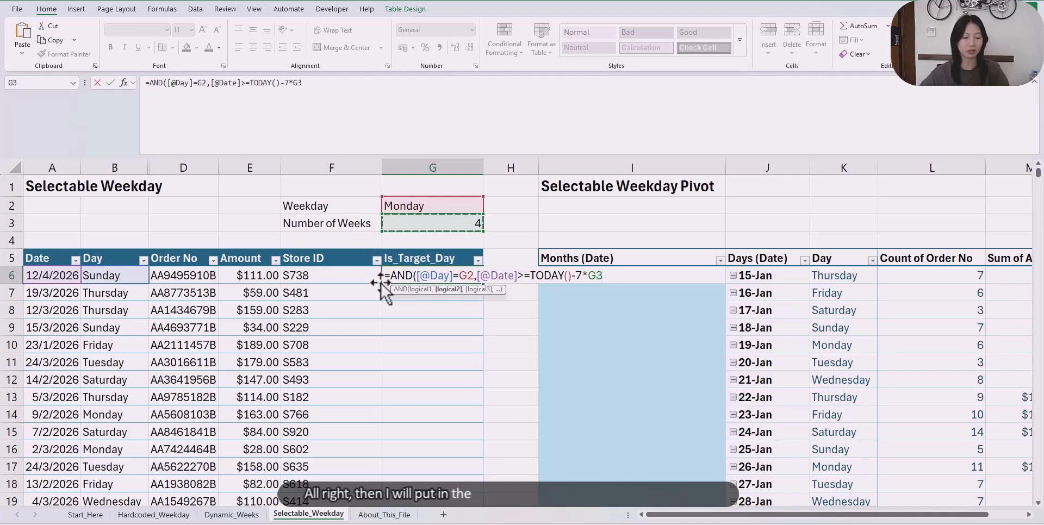
# Make both input references in the Is_Target_Day formula absolute, as $G$2 and $G$3
pyautogui.press('F4')
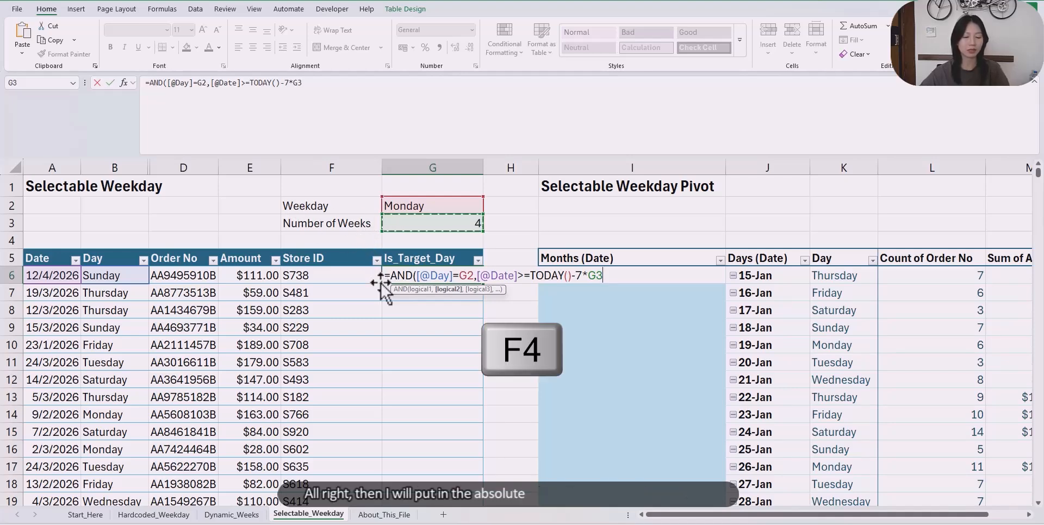
pyautogui.doubleClick(294, 86)
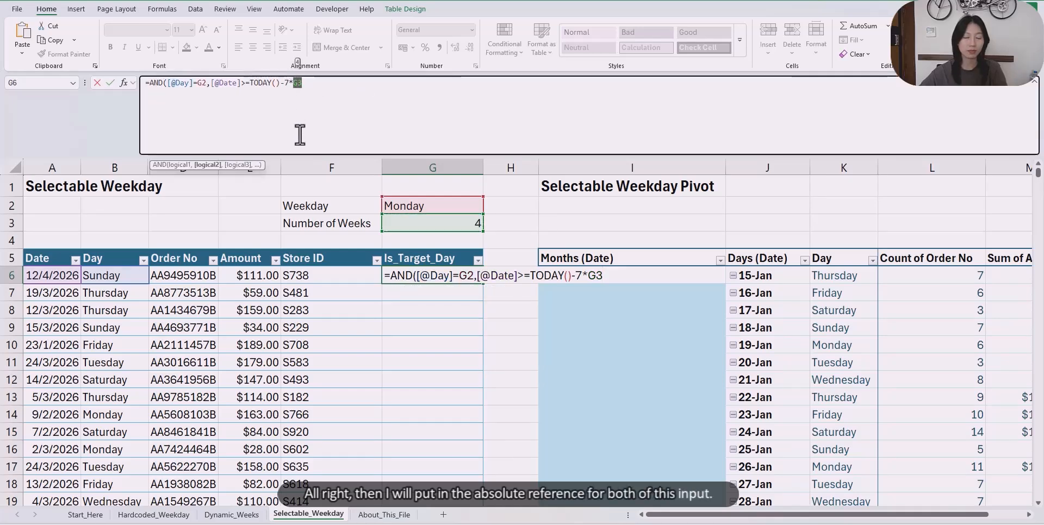
pyautogui.press('F4')
pyautogui.doubleClick(203, 84)
pyautogui.press('F4')
# Close the AND formula, put each condition on its own line, and enter it for the Is_Target_Day column
pyautogui.write(')')
pyautogui.click(220, 84)
pyautogui.hotkey('alt', 'Return')
pyautogui.click(168, 83)
pyautogui.hotkey('alt', 'Return')
pyautogui.click(265, 105)
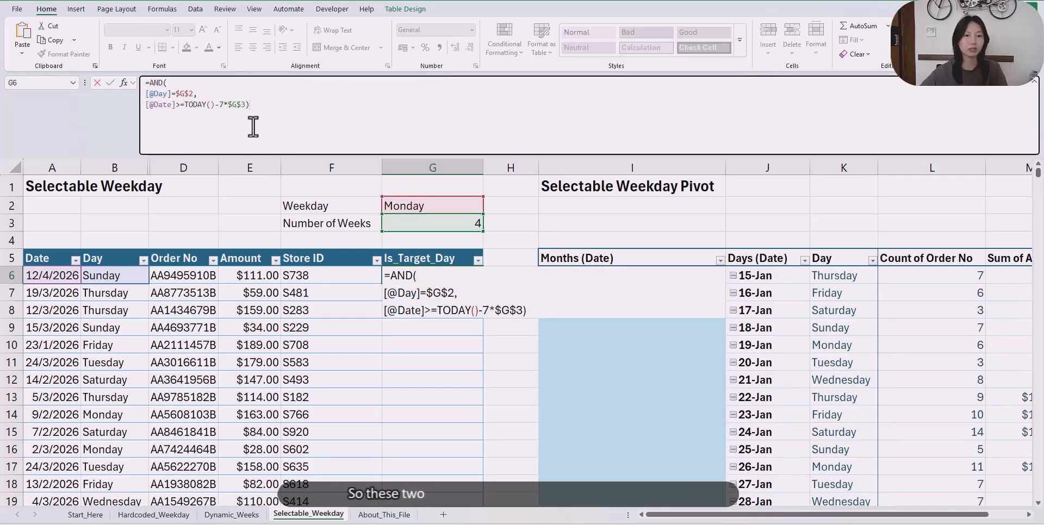
pyautogui.press('Return')
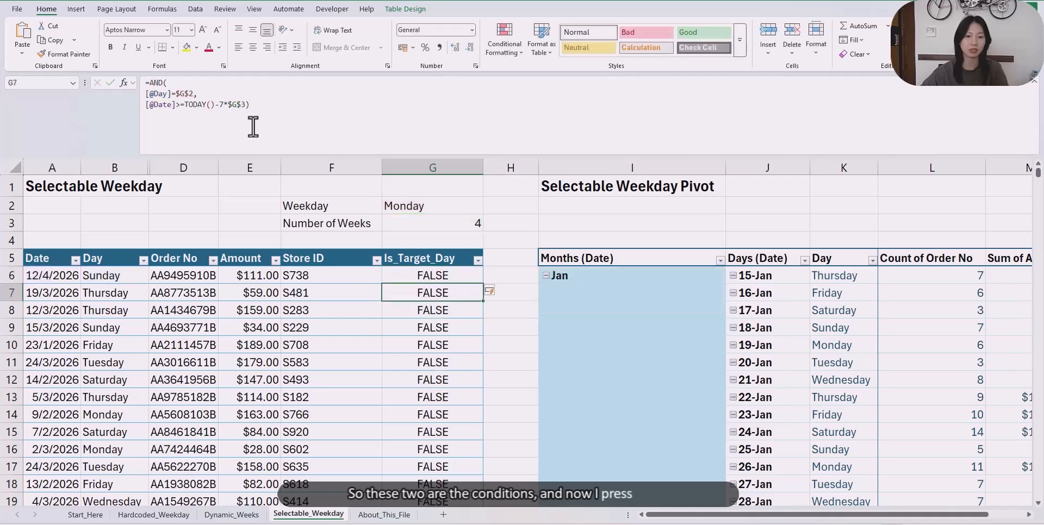
pyautogui.scroll(-6, 401, 319)
pyautogui.scroll(6, 400, 319)
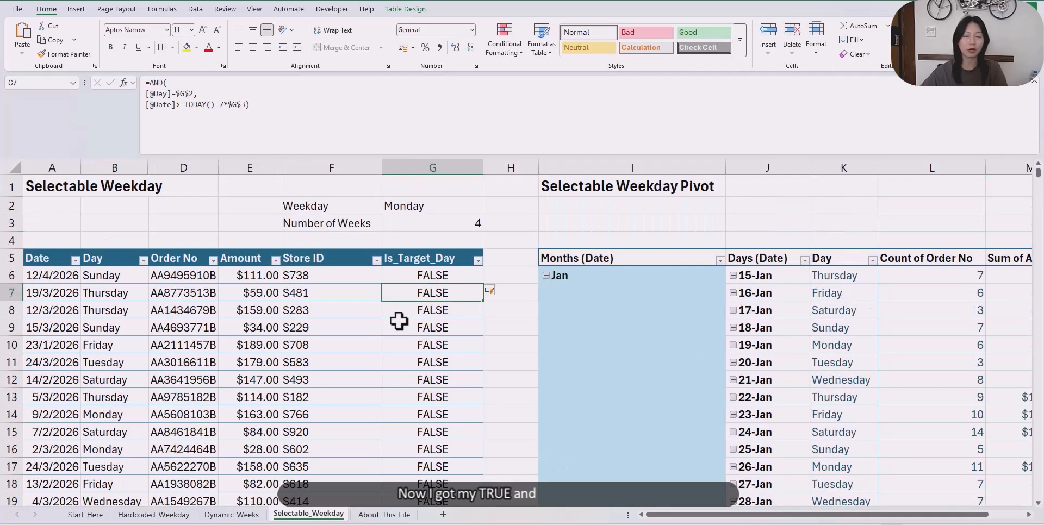
# Refresh the Selectable Weekday Pivot and add Is_Target_Day as a report filter
pyautogui.click(443, 274)
pyautogui.click(685, 308)
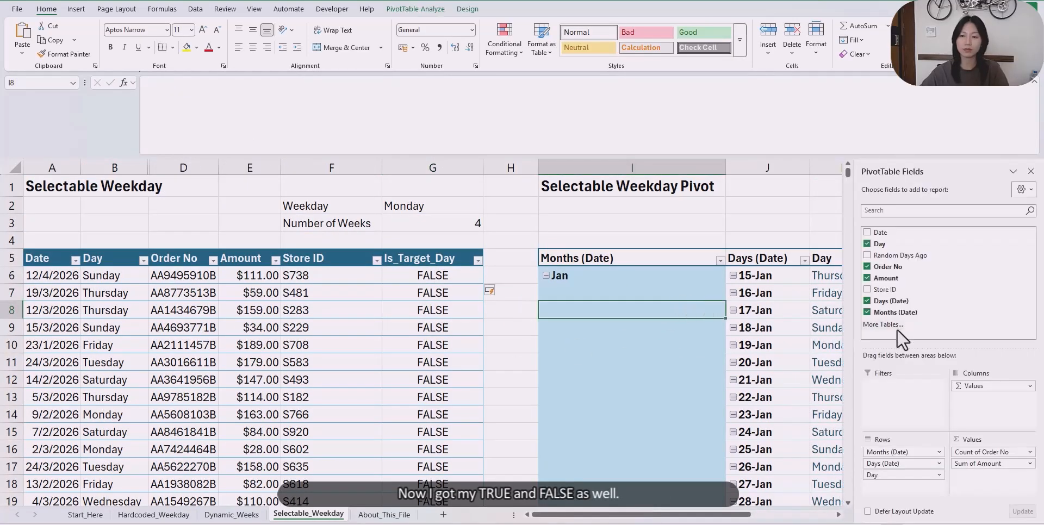
pyautogui.rightClick(688, 293)
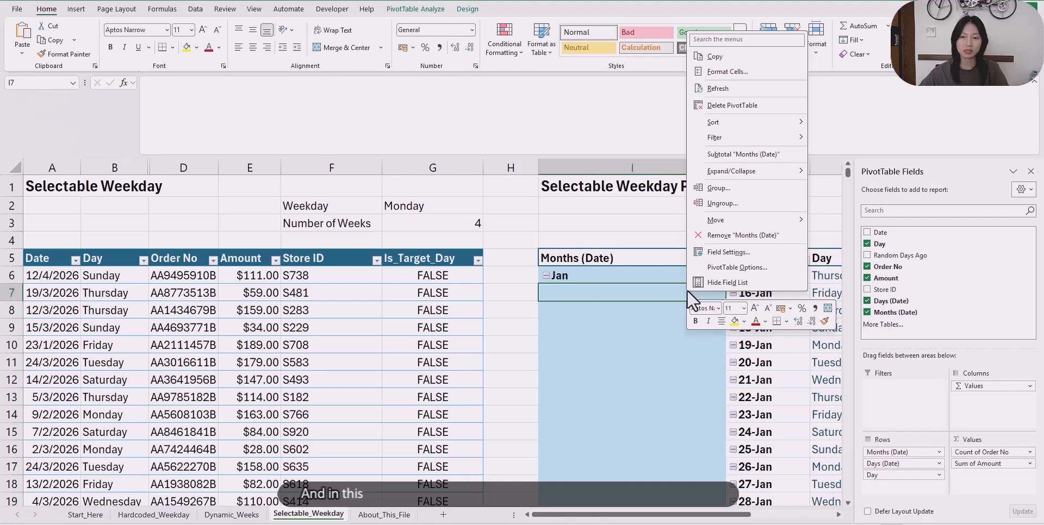
pyautogui.click(739, 109)
pyautogui.moveTo(892, 298); pyautogui.dragTo(890, 386)
# Filter the pivot to Is_Target_Day TRUE and check the dates and weekdays it lists
pyautogui.click(804, 225)
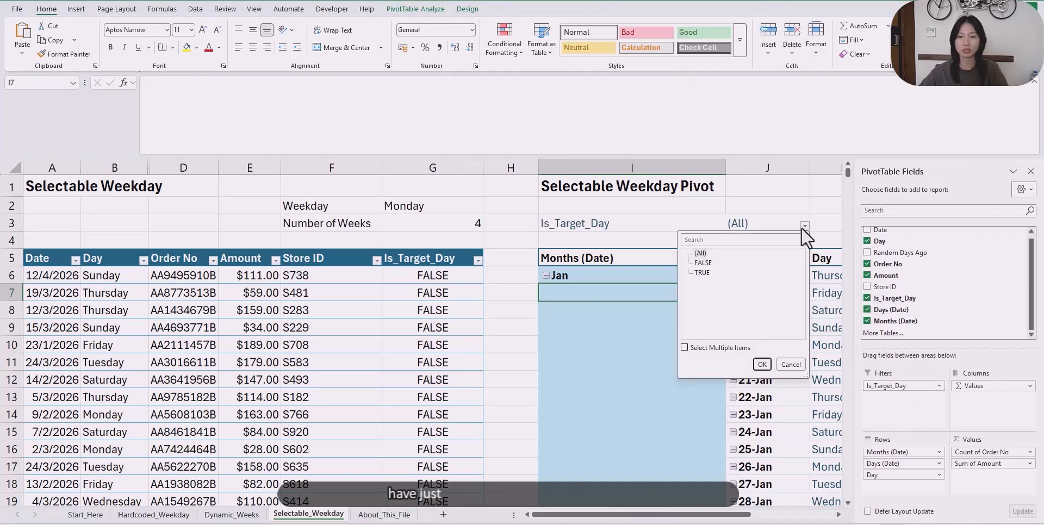
pyautogui.click(703, 274)
pyautogui.click(762, 364)
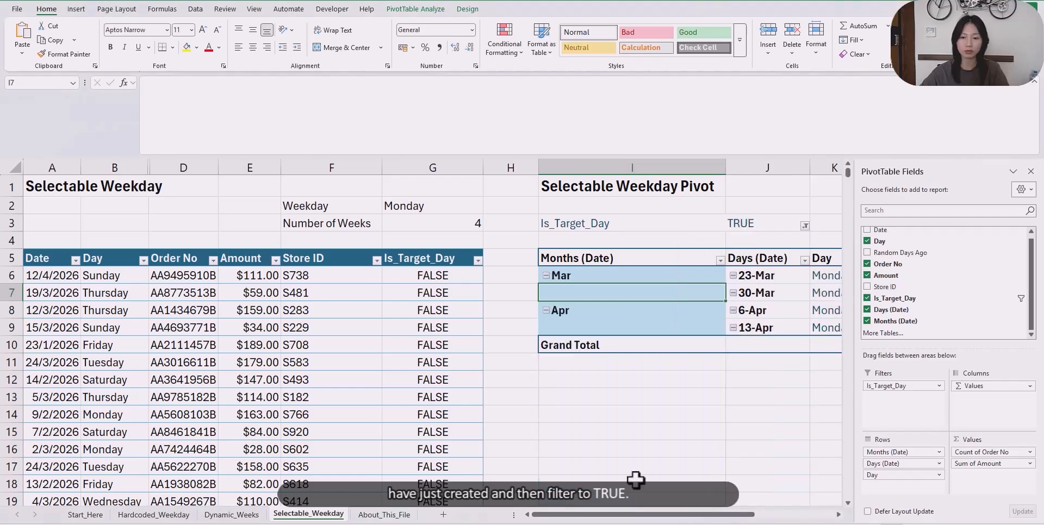
pyautogui.moveTo(655, 516); pyautogui.dragTo(729, 515)
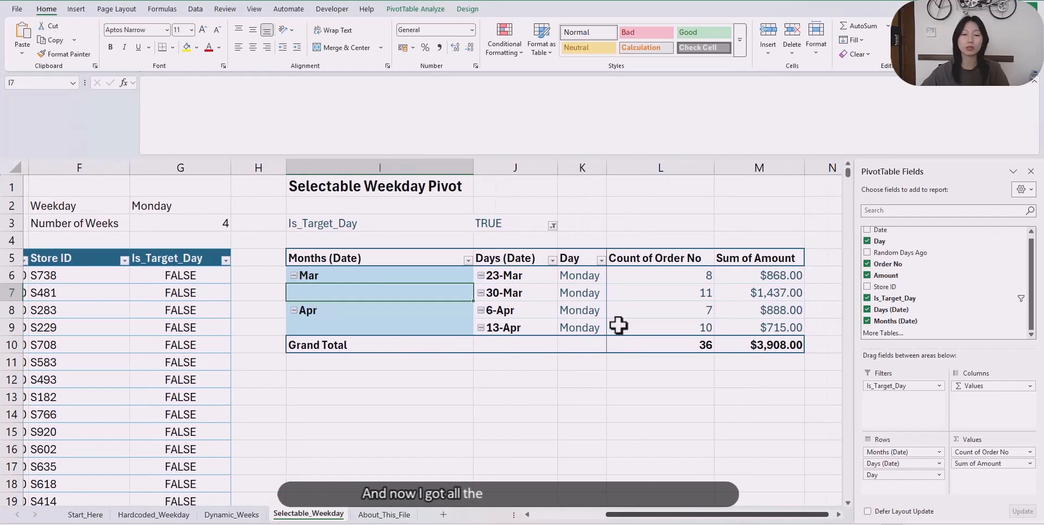
pyautogui.moveTo(531, 276); pyautogui.dragTo(573, 329)
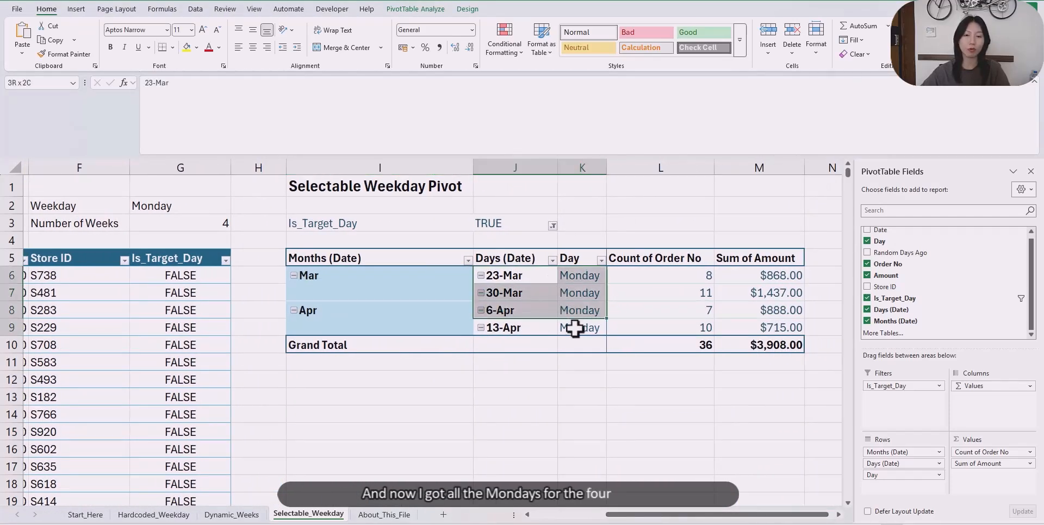
pyautogui.press('Down')
# Change the Weekday input in G2 to Sunday and the Number of Weeks in G3 to 5
pyautogui.click(192, 208)
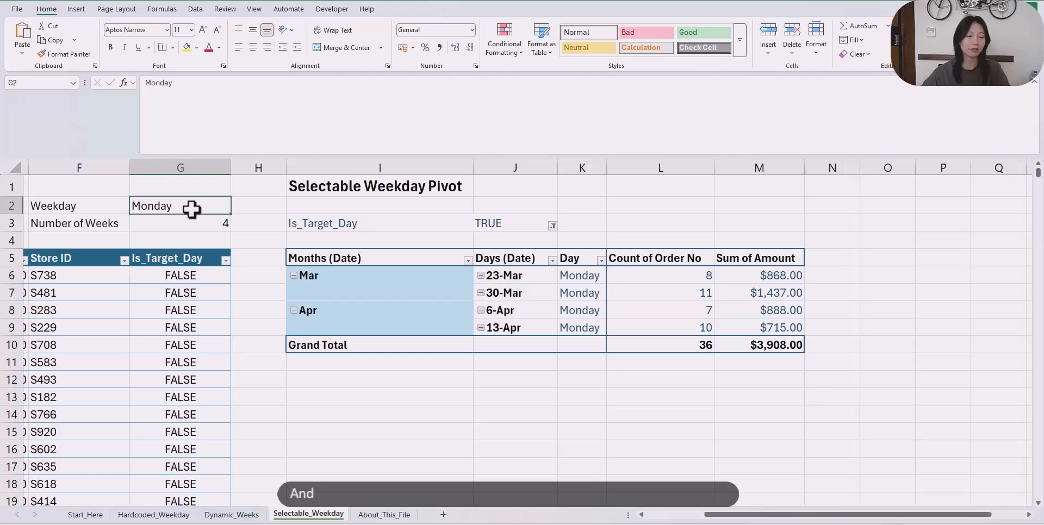
pyautogui.write('Sunday')
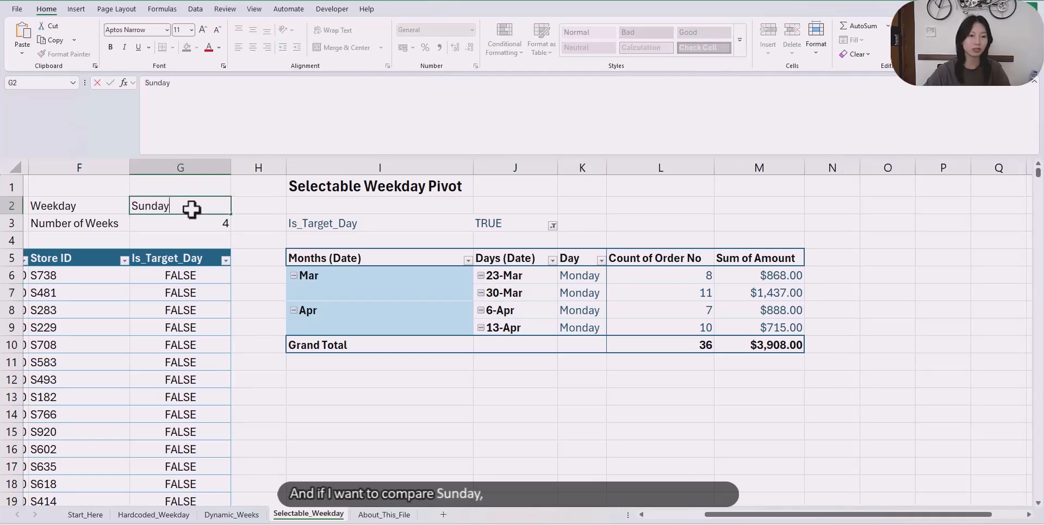
pyautogui.press('Return')
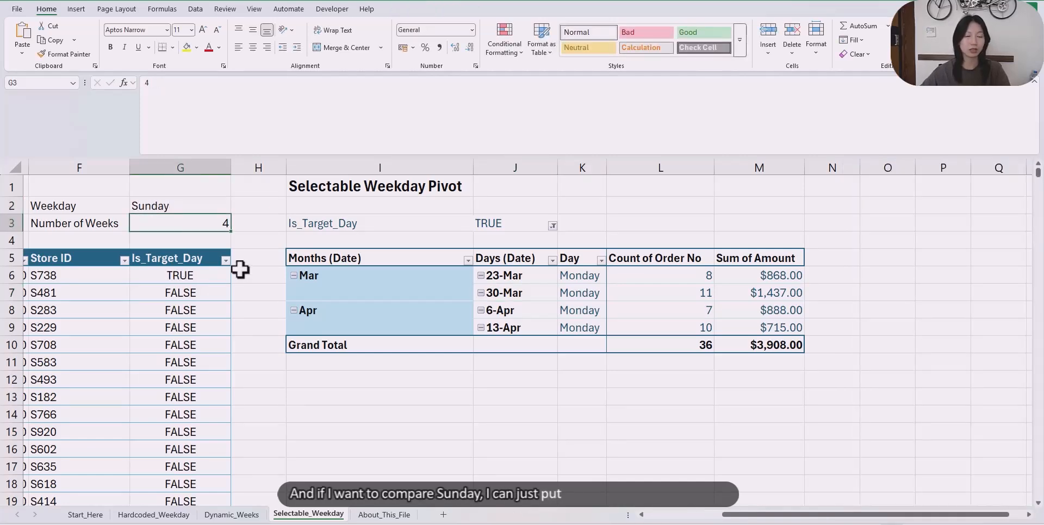
pyautogui.write('5')
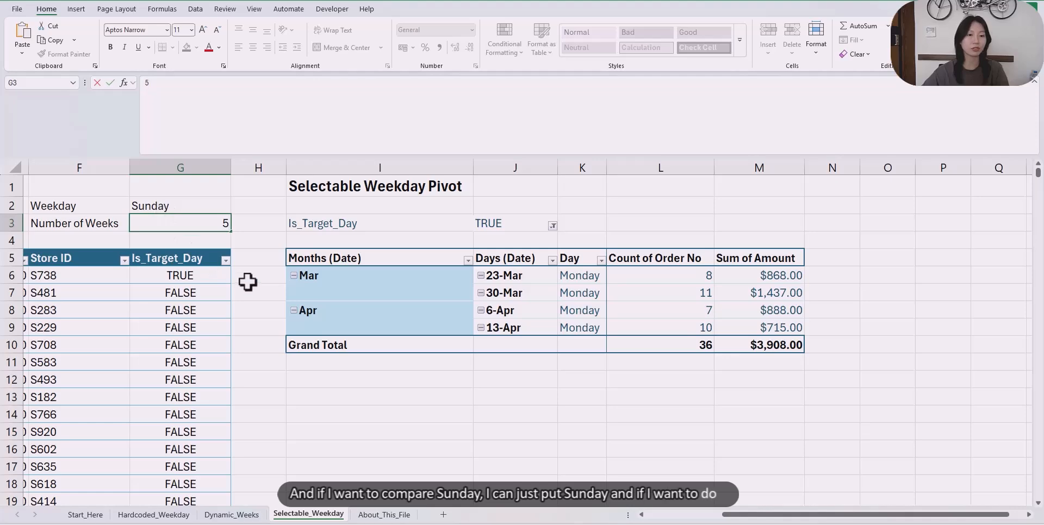
pyautogui.press('Return')
# Refresh the Selectable Weekday Pivot for the changed inputs and check its dates and weekdays
pyautogui.rightClick(522, 293)
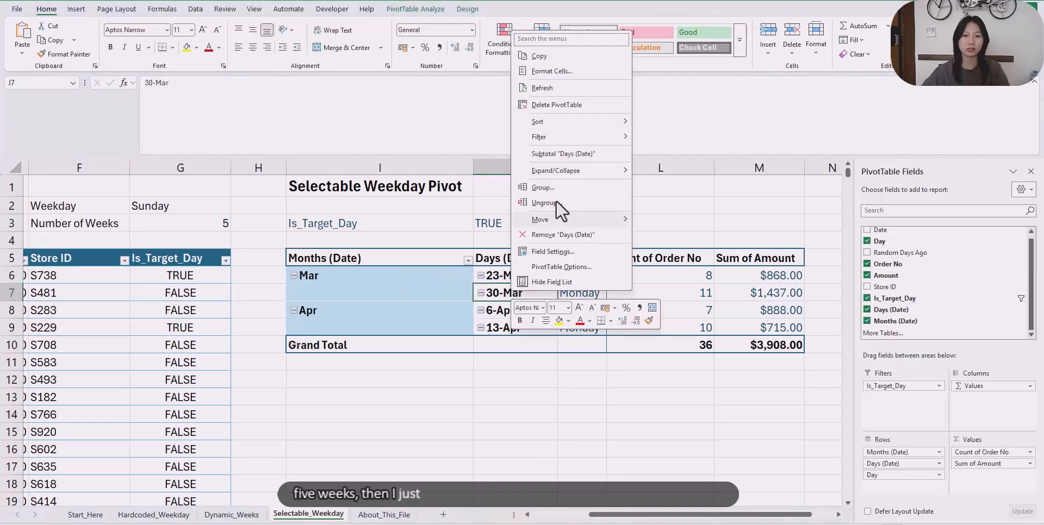
pyautogui.click(552, 88)
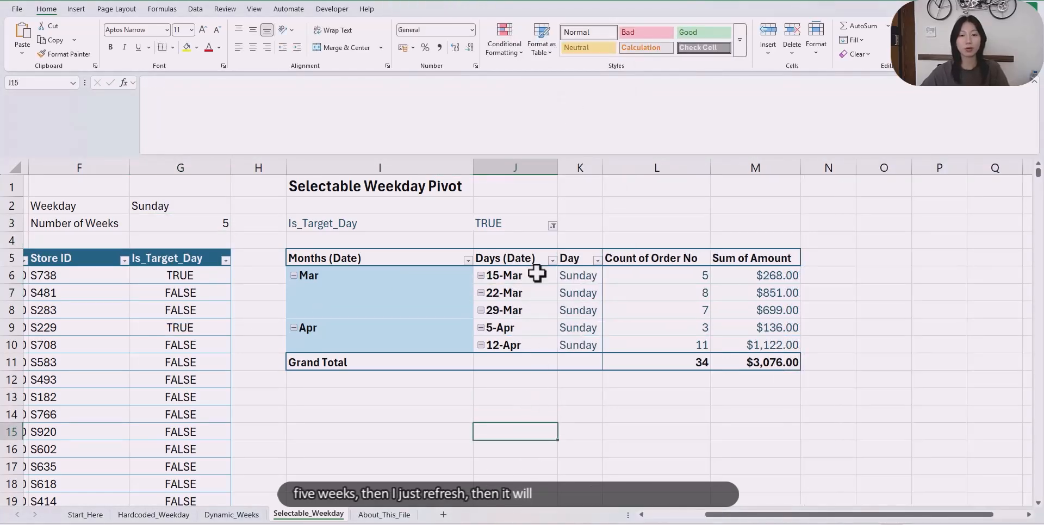
pyautogui.moveTo(538, 275); pyautogui.dragTo(578, 345)
pyautogui.click(567, 299)
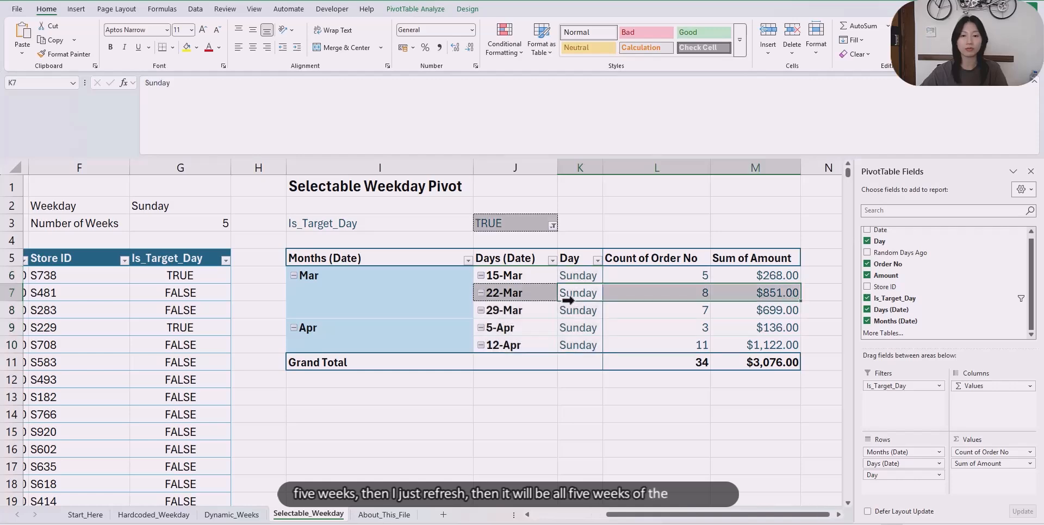
pyautogui.hscroll(-4, 490, 261)
pyautogui.click(354, 207)
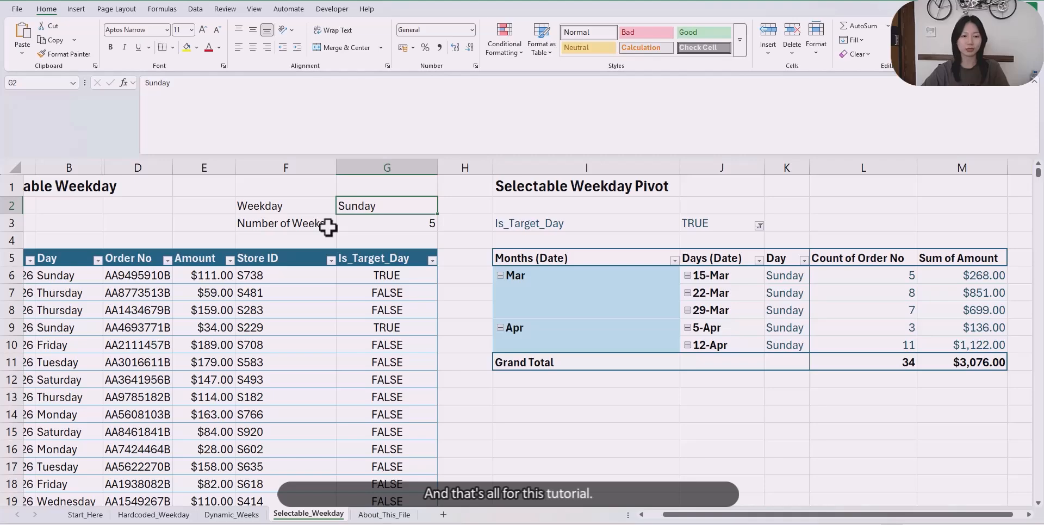
# Compare the finished tables and pivots on the Hardcoded_Weekday, Dynamic_Weeks and Selectable_Weekday sheets
pyautogui.click(156, 520)
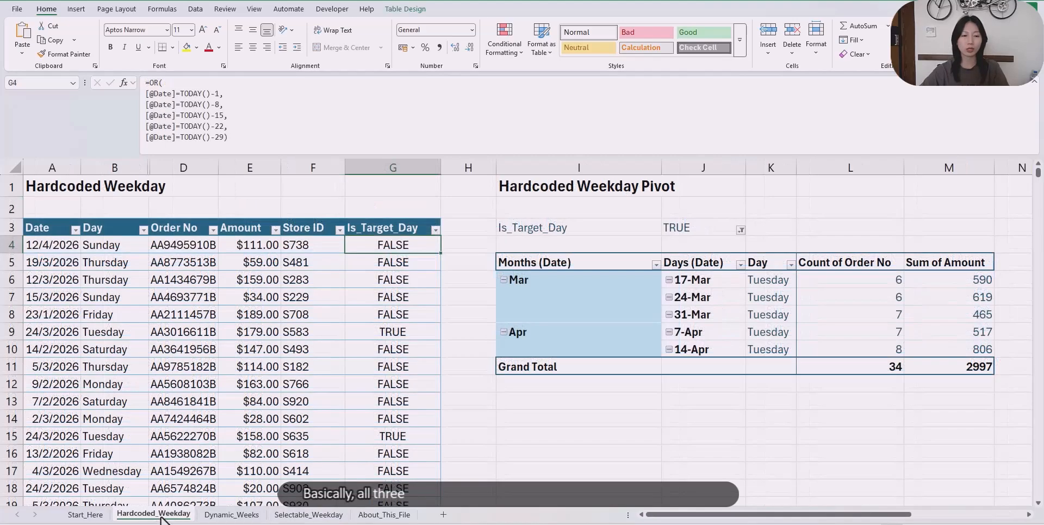
pyautogui.click(231, 517)
pyautogui.click(290, 518)
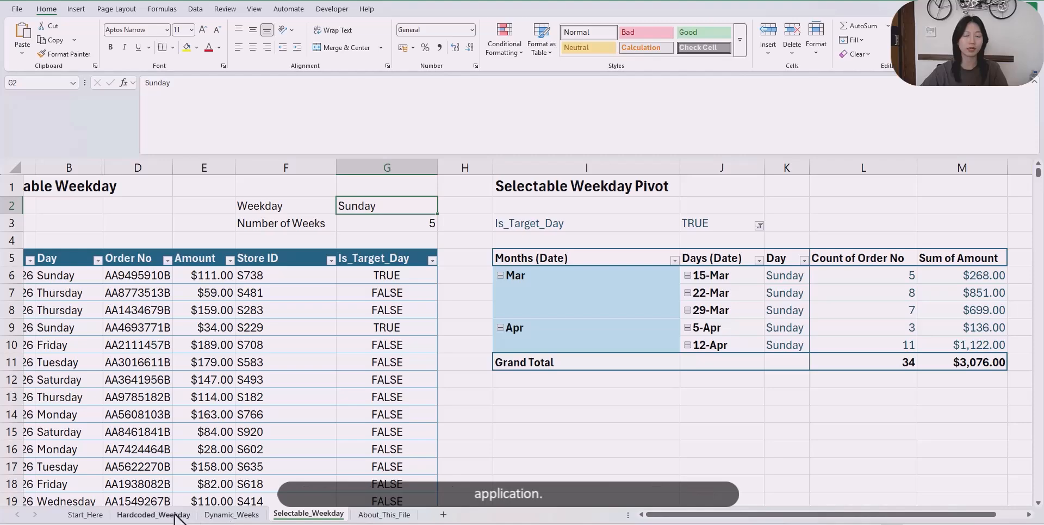
pyautogui.click(231, 516)
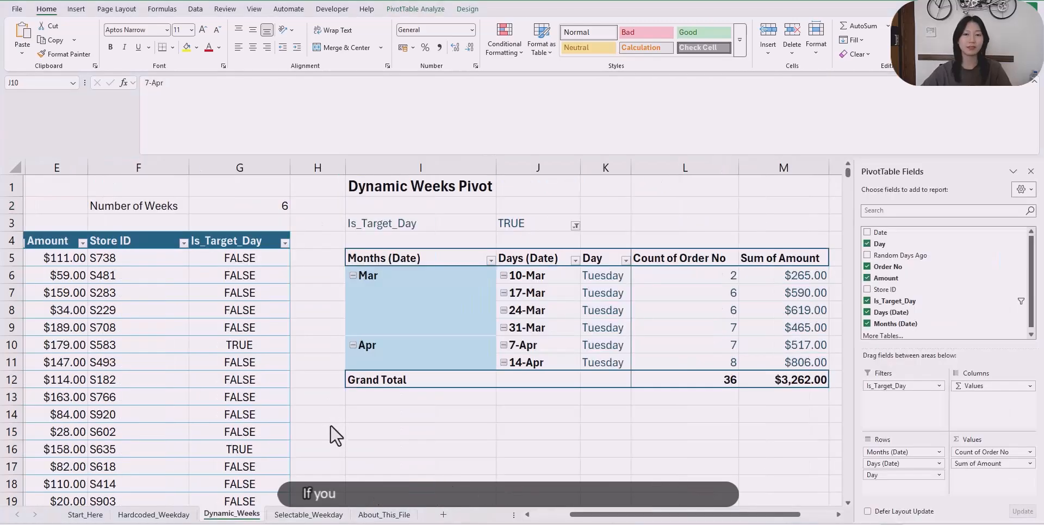
pyautogui.click(180, 517)
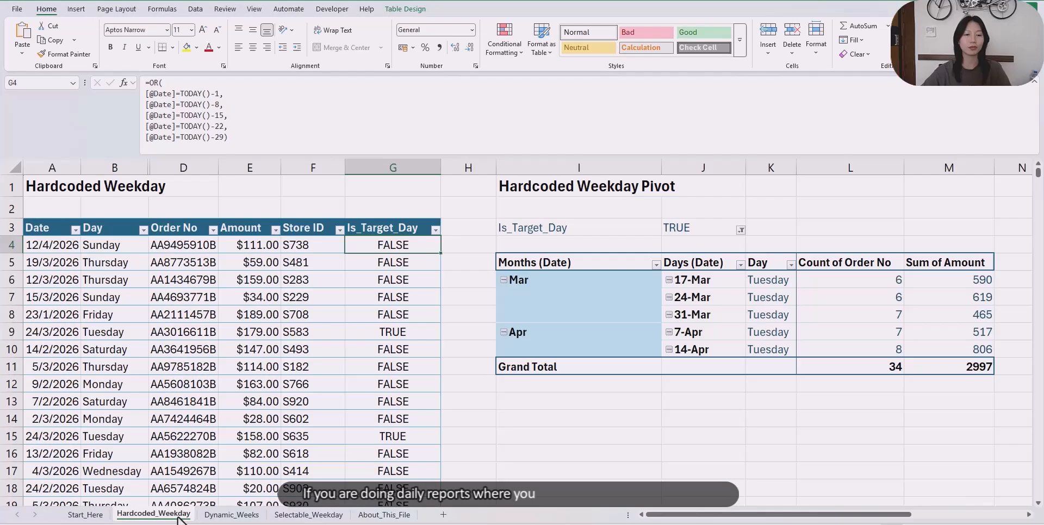
pyautogui.click(216, 517)
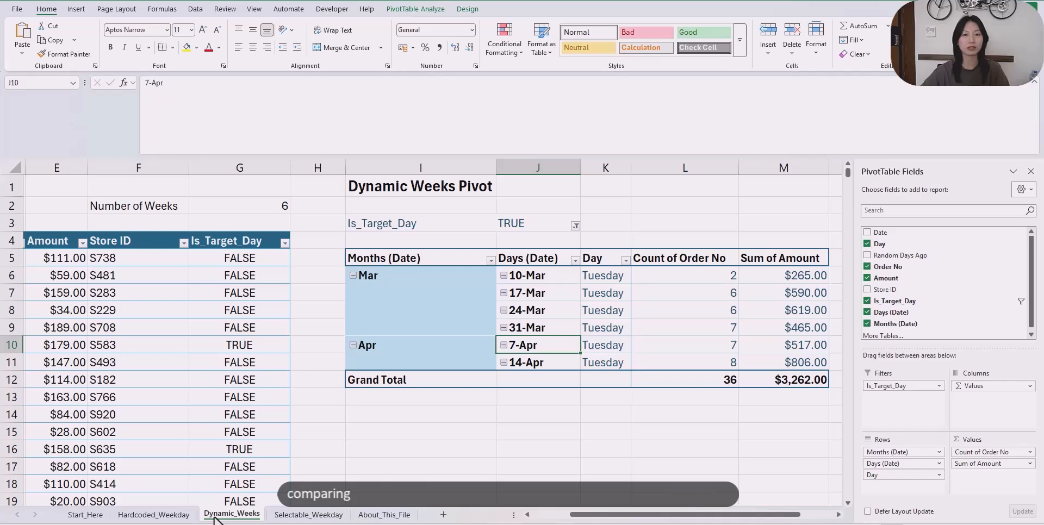
pyautogui.click(182, 516)
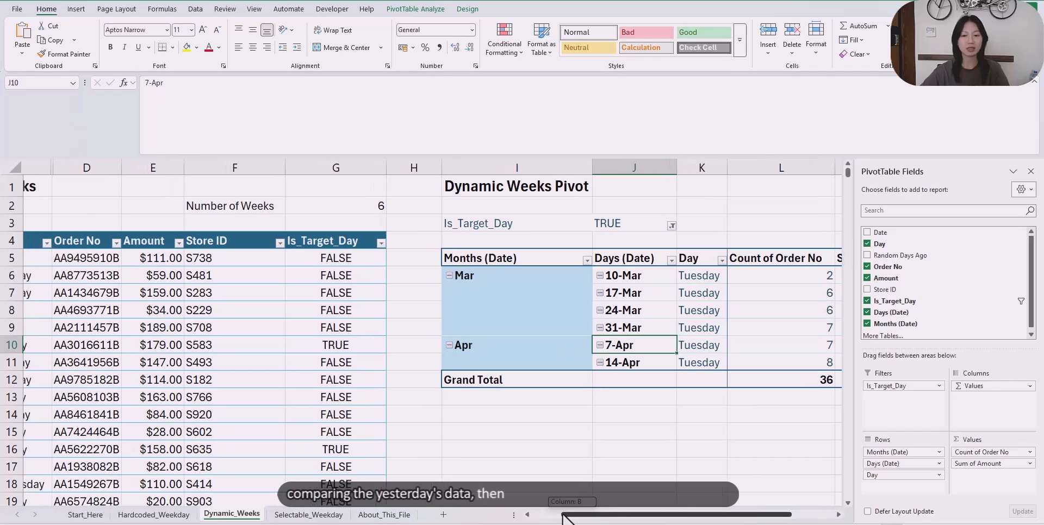
pyautogui.click(217, 516)
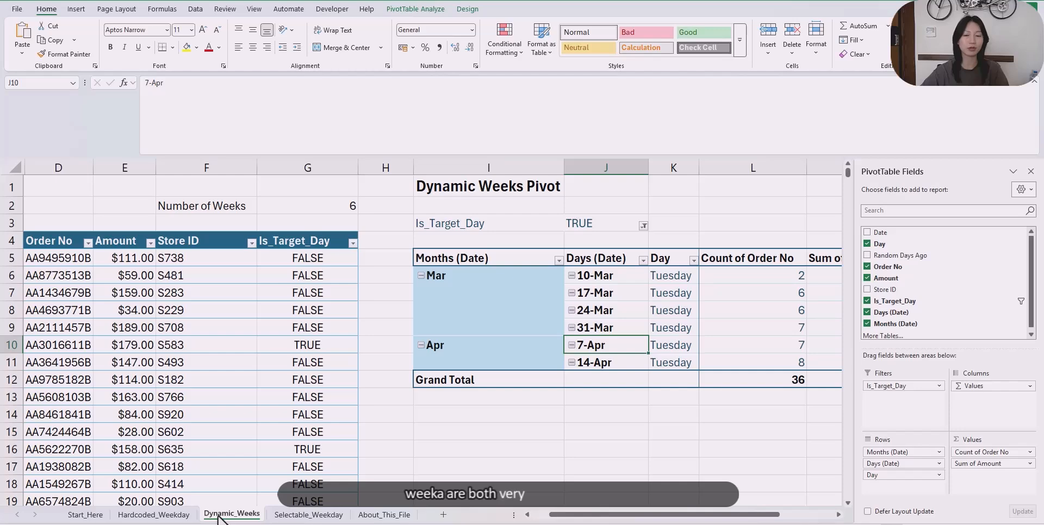